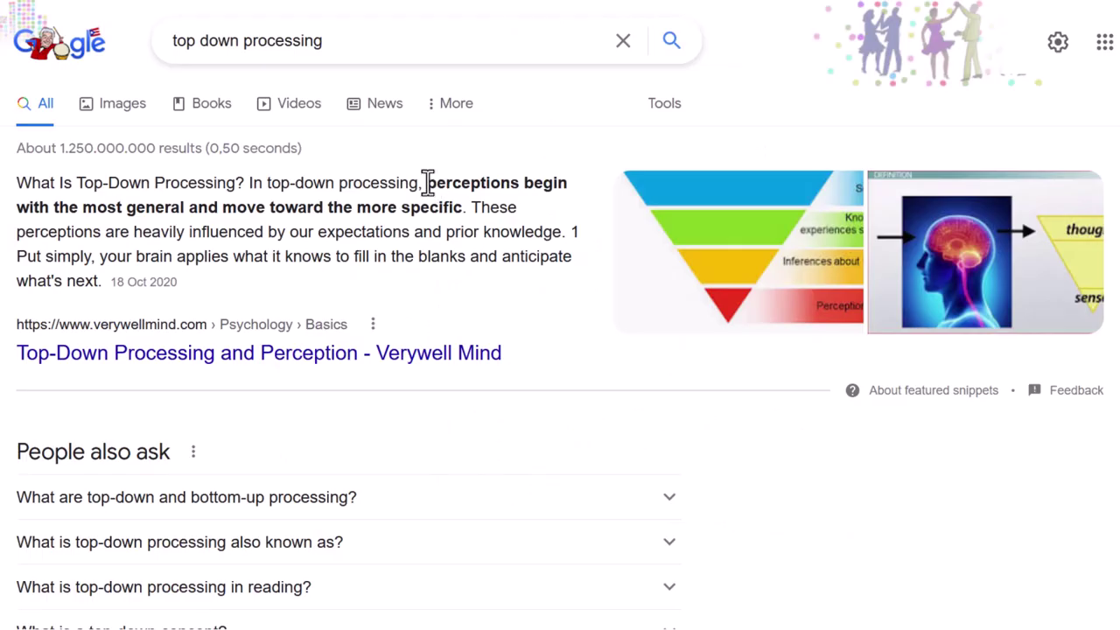
# Highlight the key phrases in the top-down processing and bottom-up processing definitions in the Google search results
pyautogui.moveTo(428, 183); pyautogui.dragTo(522, 182)
pyautogui.moveTo(291, 232); pyautogui.dragTo(560, 233)
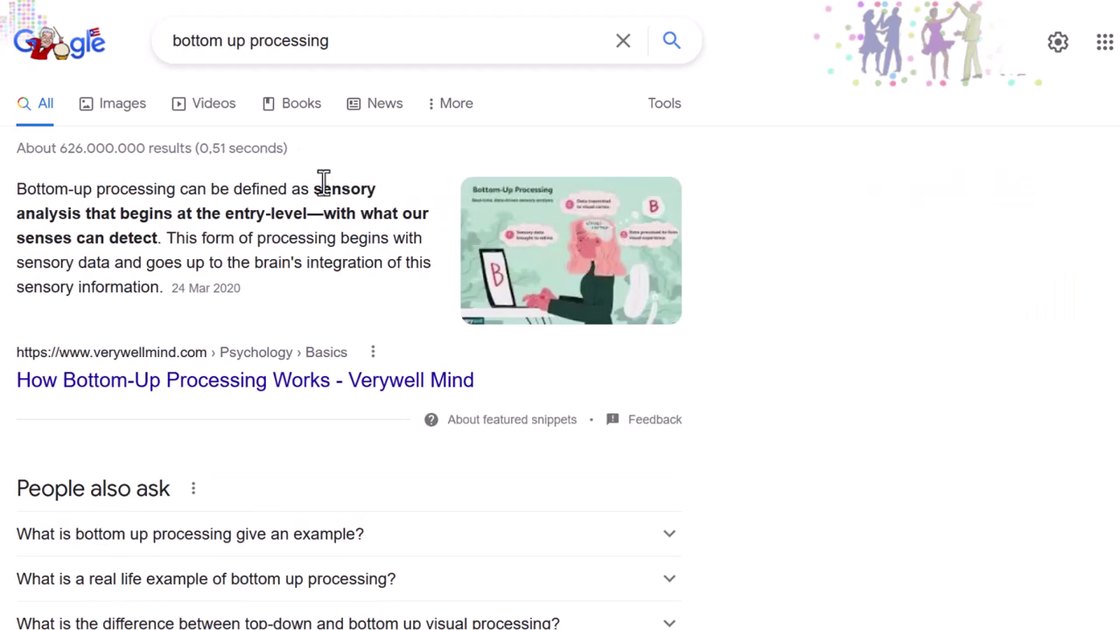
pyautogui.moveTo(316, 190); pyautogui.dragTo(309, 215)
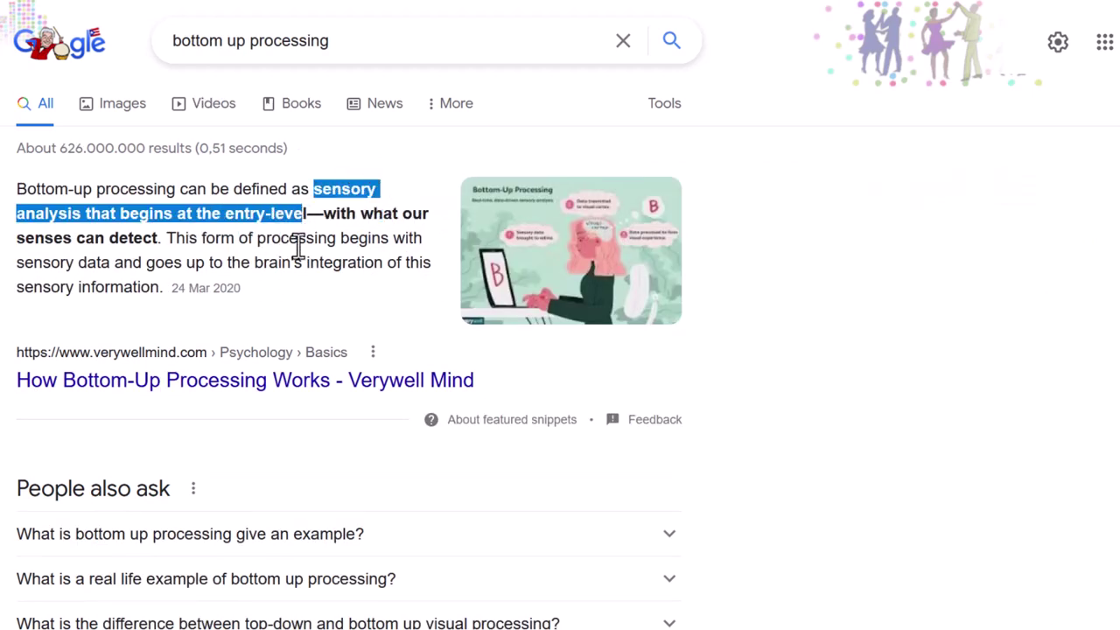
pyautogui.click(779, 247)
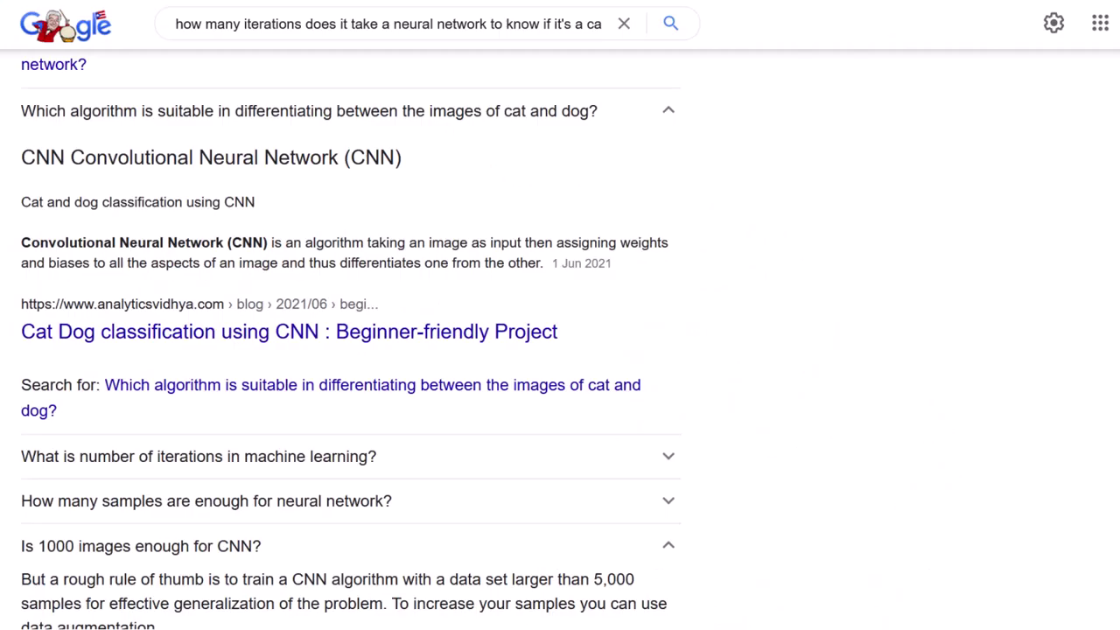
# Highlight the rule of thumb about training a CNN with more than 5,000 samples under "Is 1000 images enough for CNN?"
pyautogui.scroll(-3, 67, 370)
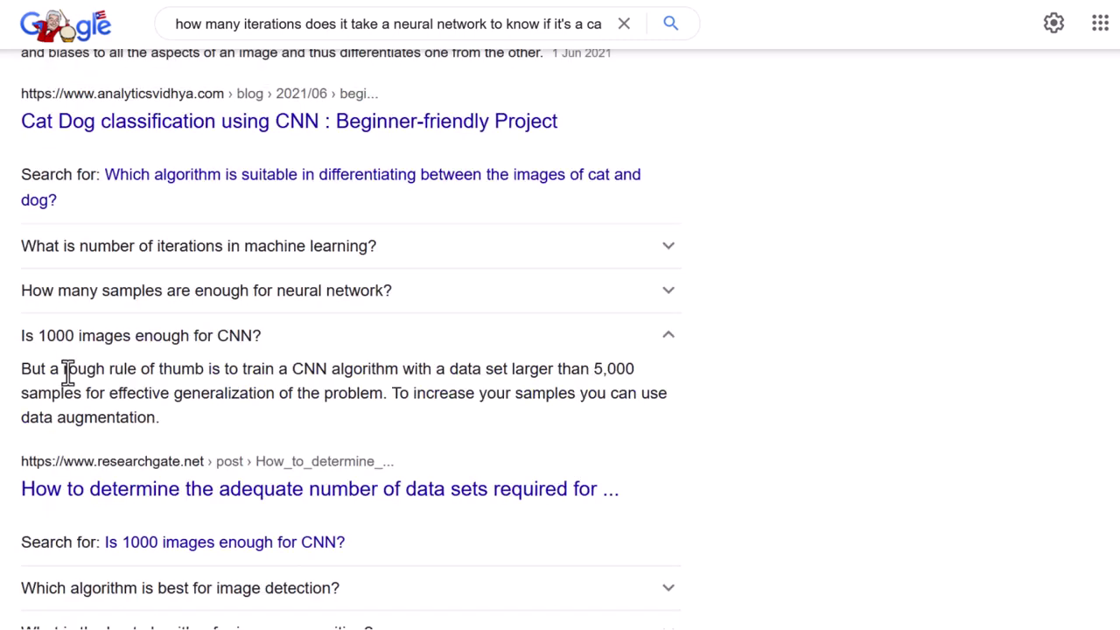
pyautogui.moveTo(63, 369); pyautogui.dragTo(634, 372)
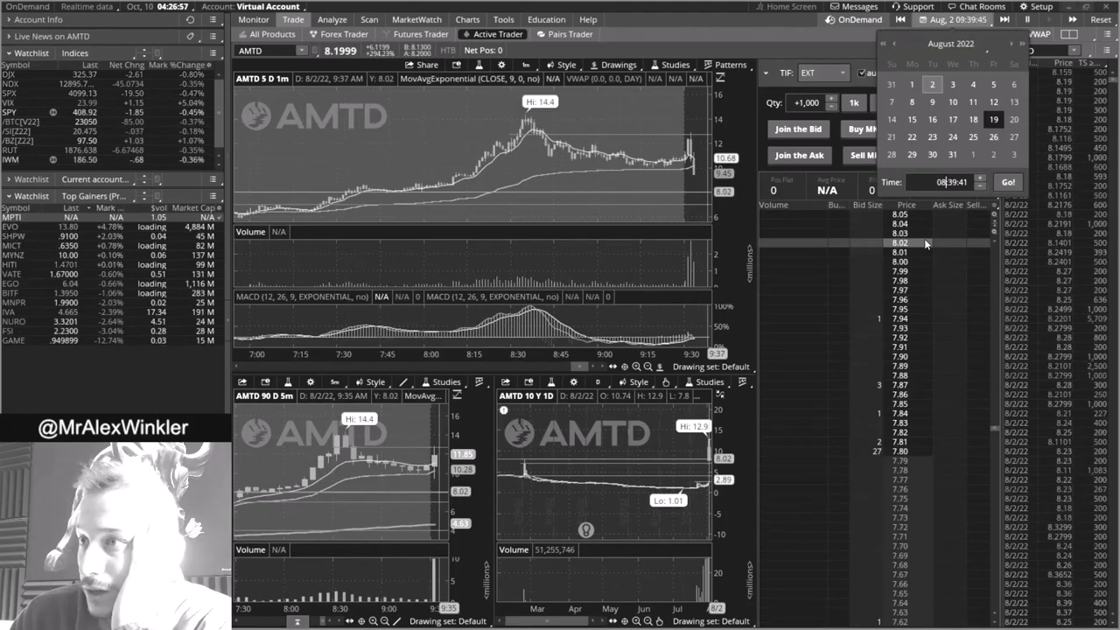
# Enter 30 as the minutes of the OnDemand replay time for August 2, 2022
pyautogui.write('30')
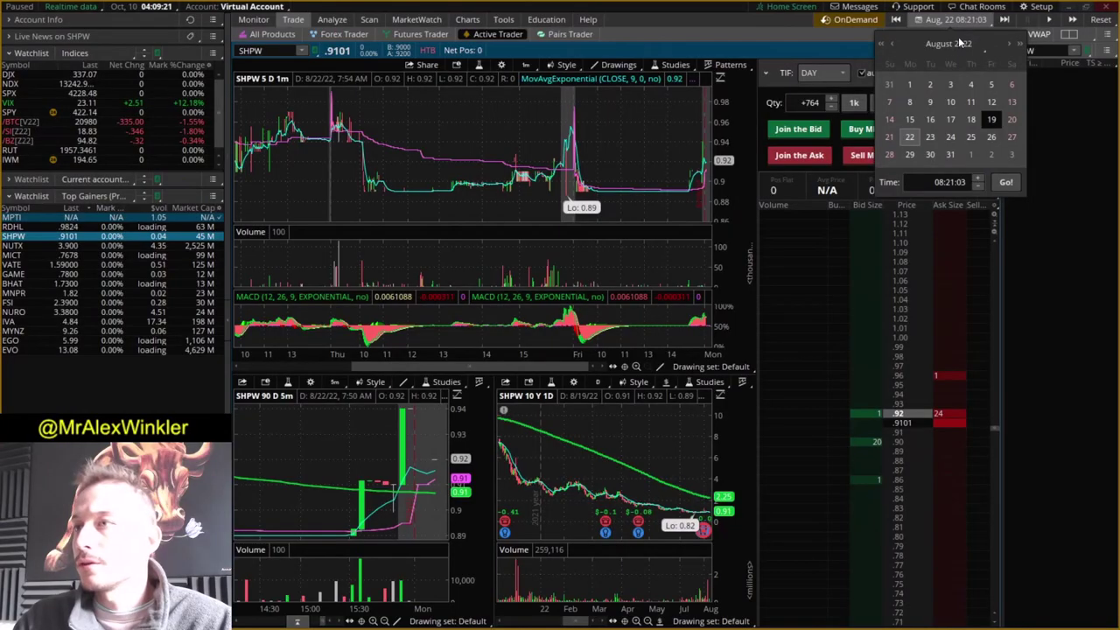
# Check the AMTD trade's date in the trade journal, and set the OnDemand replay to August 2, 2022 at 08:21:03
pyautogui.hotkey('alt', 'Tab')
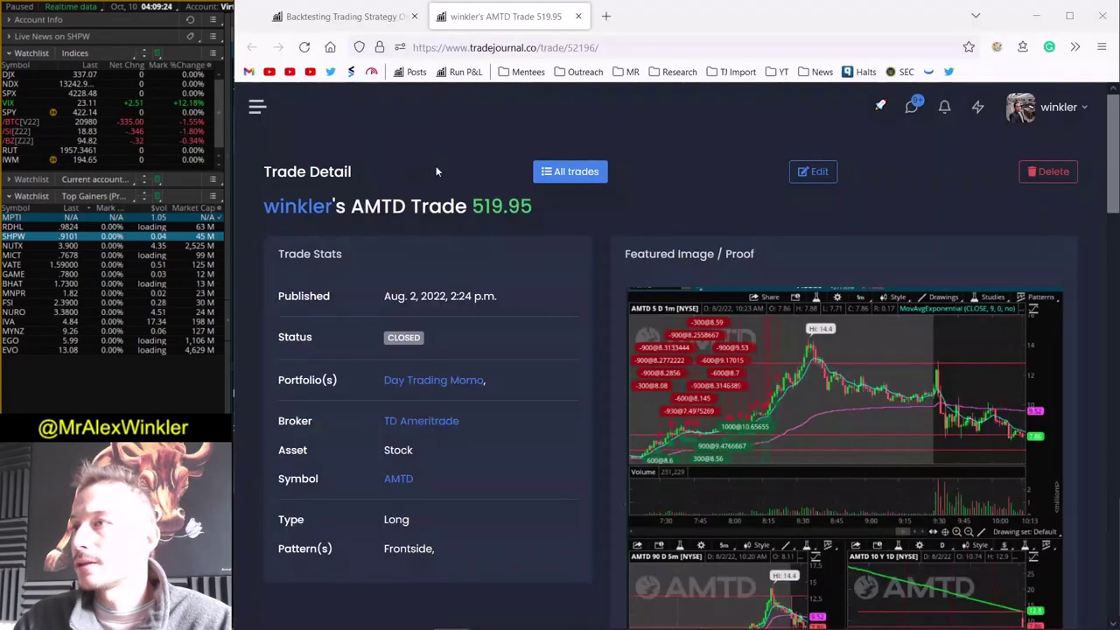
pyautogui.hotkey('alt', 'Tab')
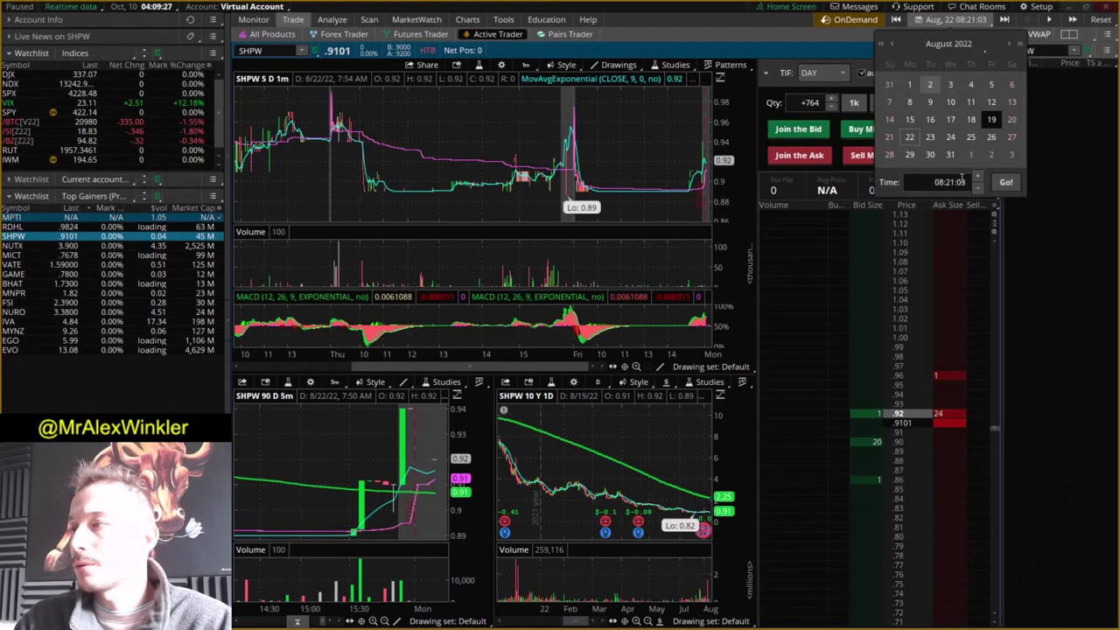
pyautogui.click(1007, 182)
# Load the AMTD symbol into the Active Trader charts and price ladder
pyautogui.click(278, 51)
pyautogui.write('AMRD')
pyautogui.press('Return')
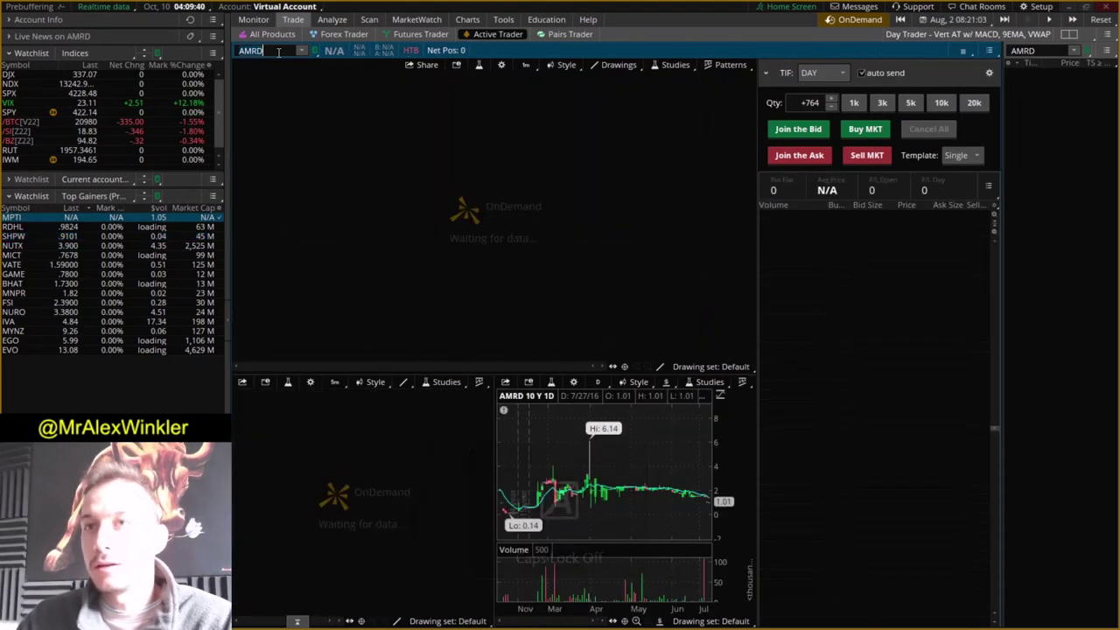
pyautogui.write('AMTD')
pyautogui.press('Return')
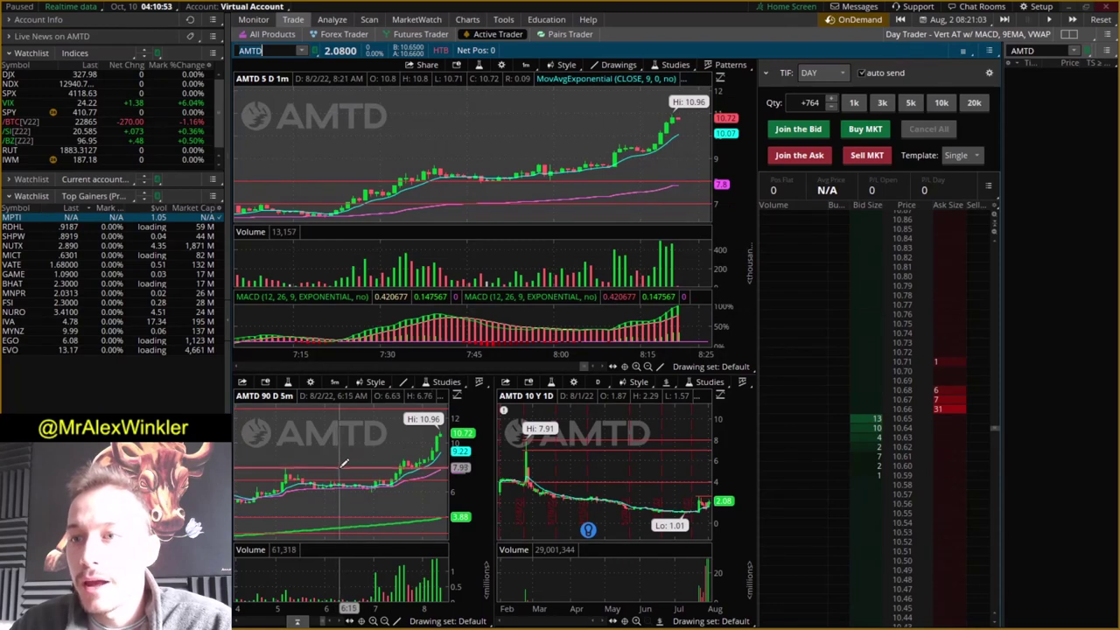
# Rewind the AMTD OnDemand replay to 08:20:33 on August 2
pyautogui.press('alt')
pyautogui.scroll(5, 362, 459)
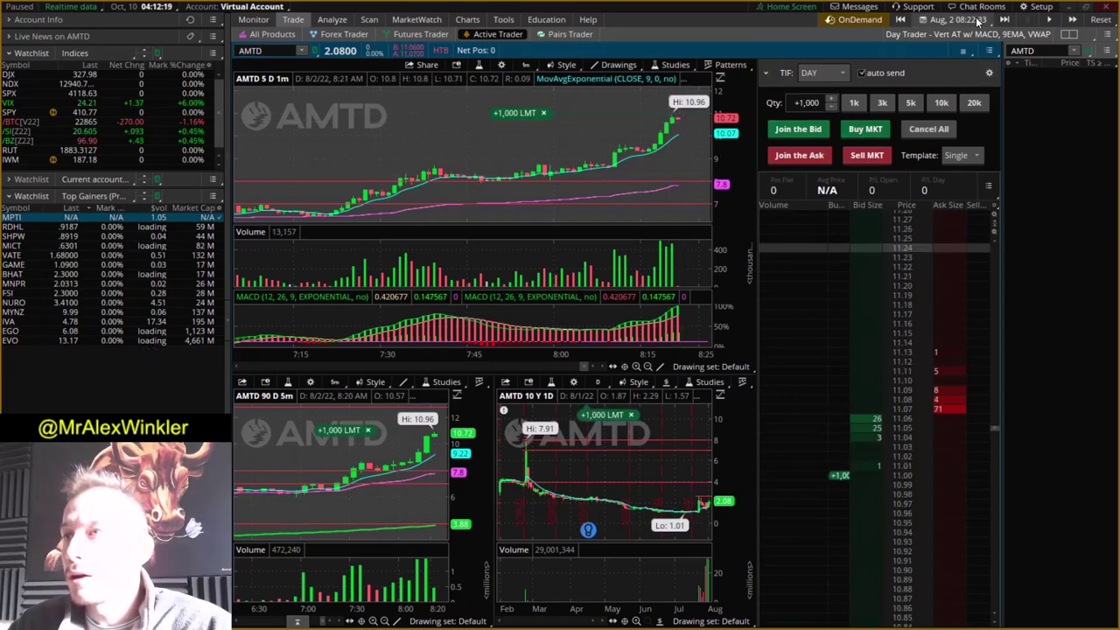
pyautogui.click(978, 21)
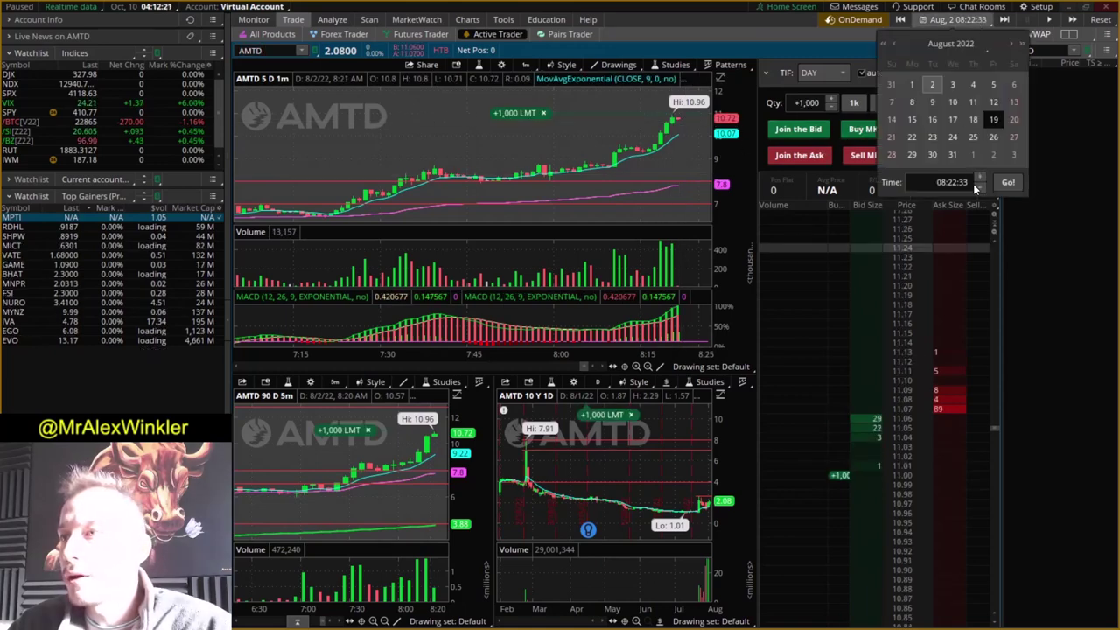
pyautogui.click(1008, 182)
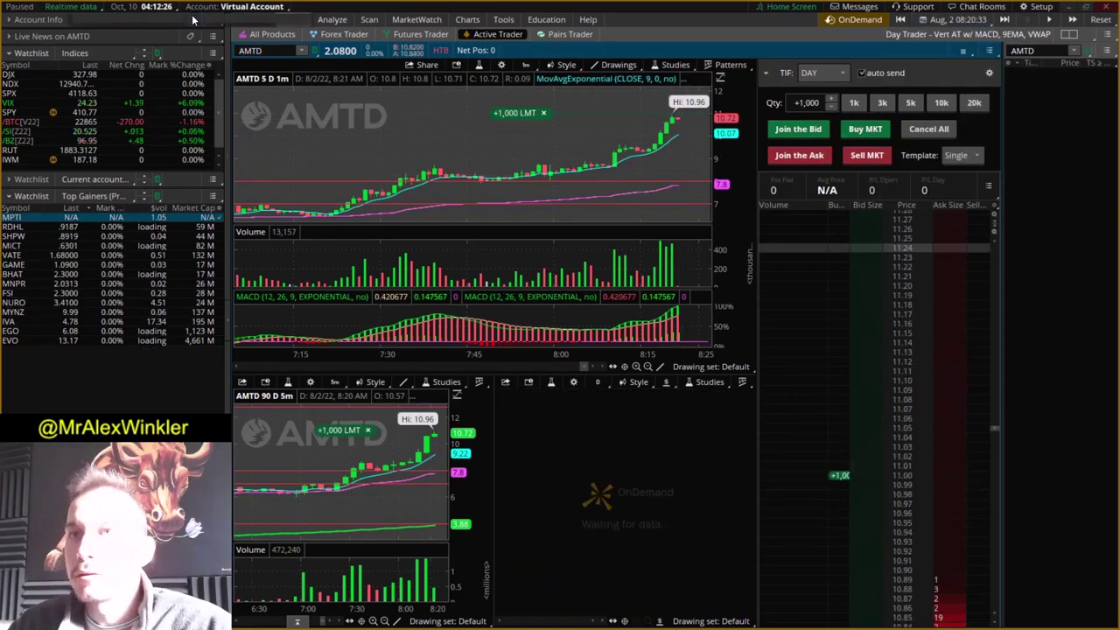
# Resume the replay and place a buy order for 1,000 AMTD shares at 10.82 on the price ladder
pyautogui.click(237, 45)
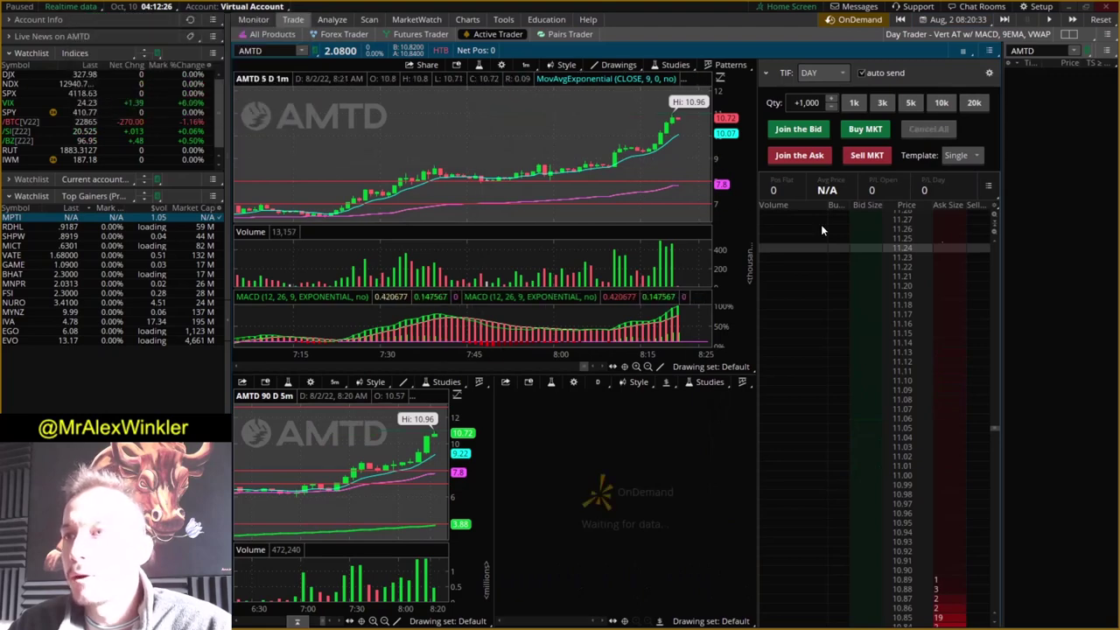
pyautogui.click(1054, 19)
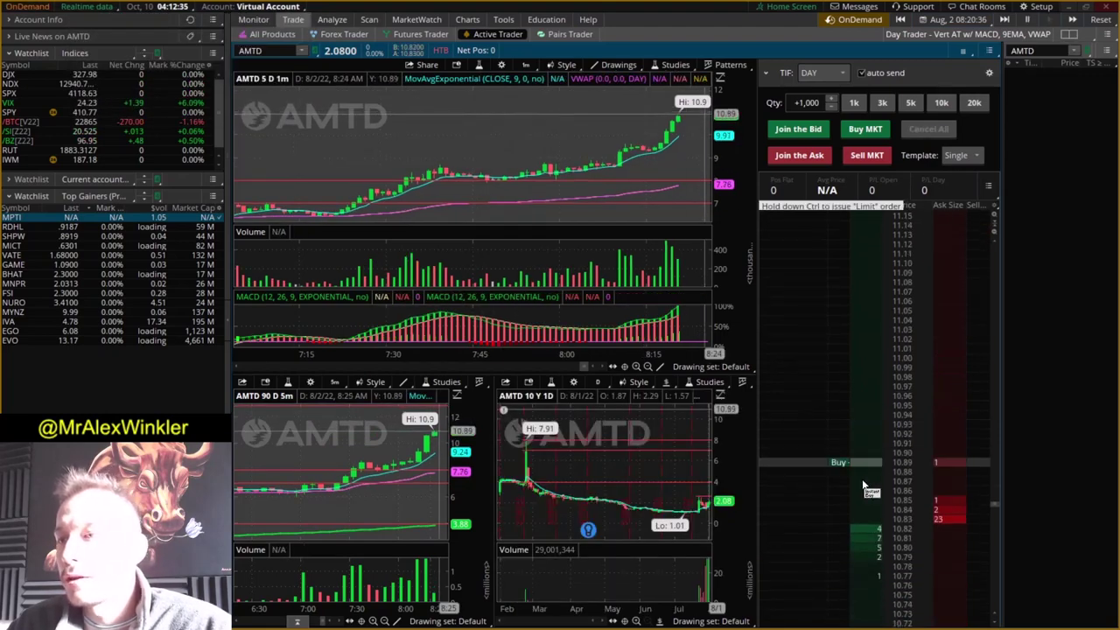
pyautogui.click(873, 530)
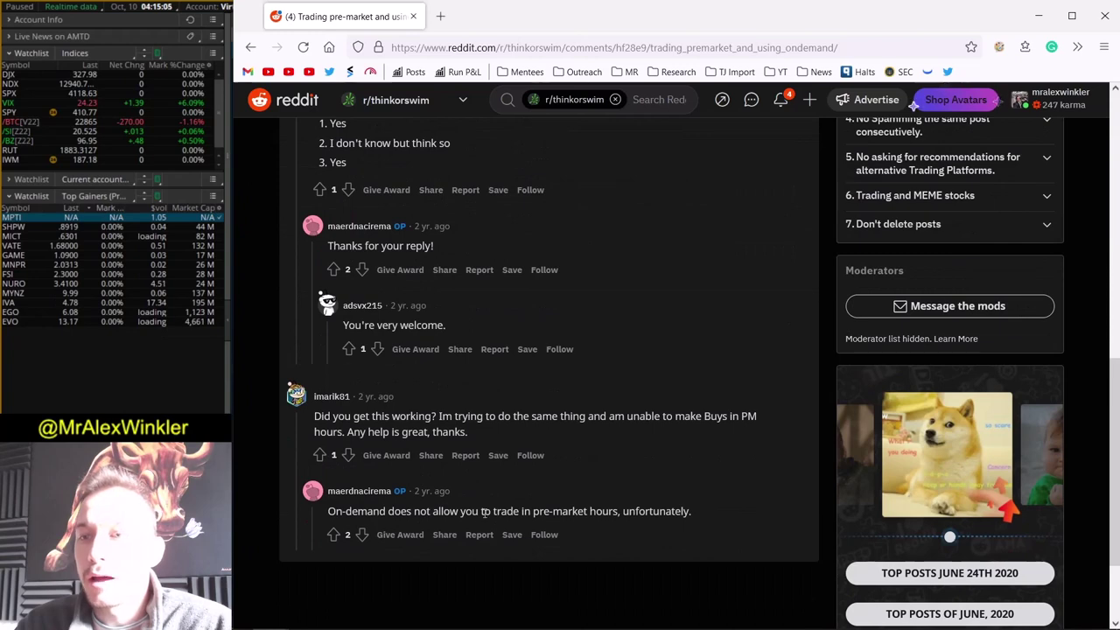
# Highlight the Reddit reply about pre-market trading in on-demand mode, and review the original question at the start of the thread
pyautogui.tripleClick(484, 514)
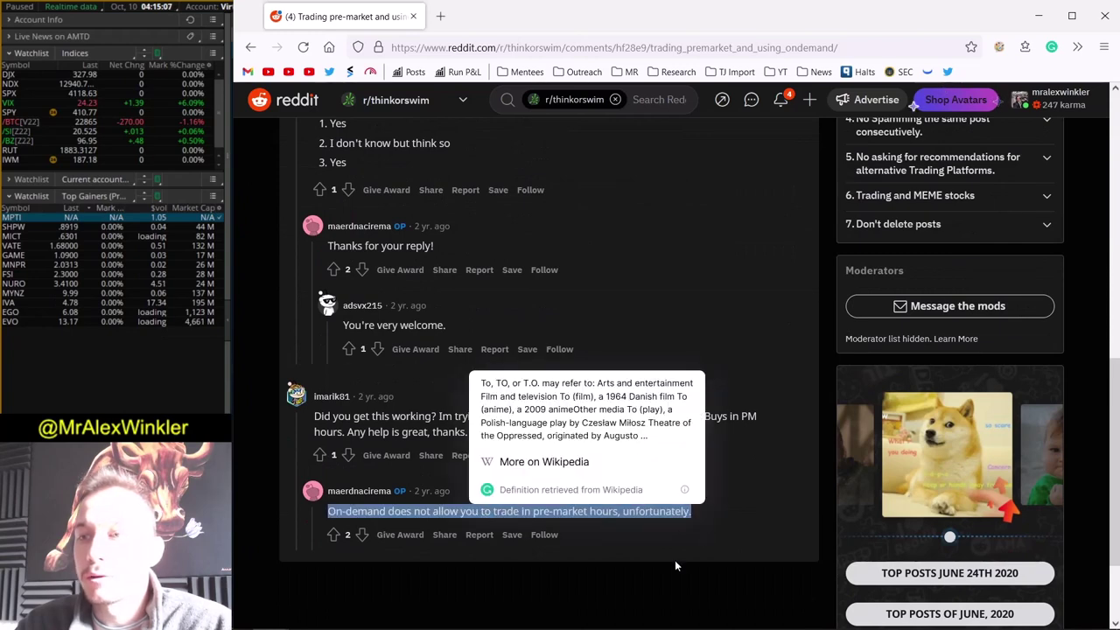
pyautogui.scroll(15, 525, 490)
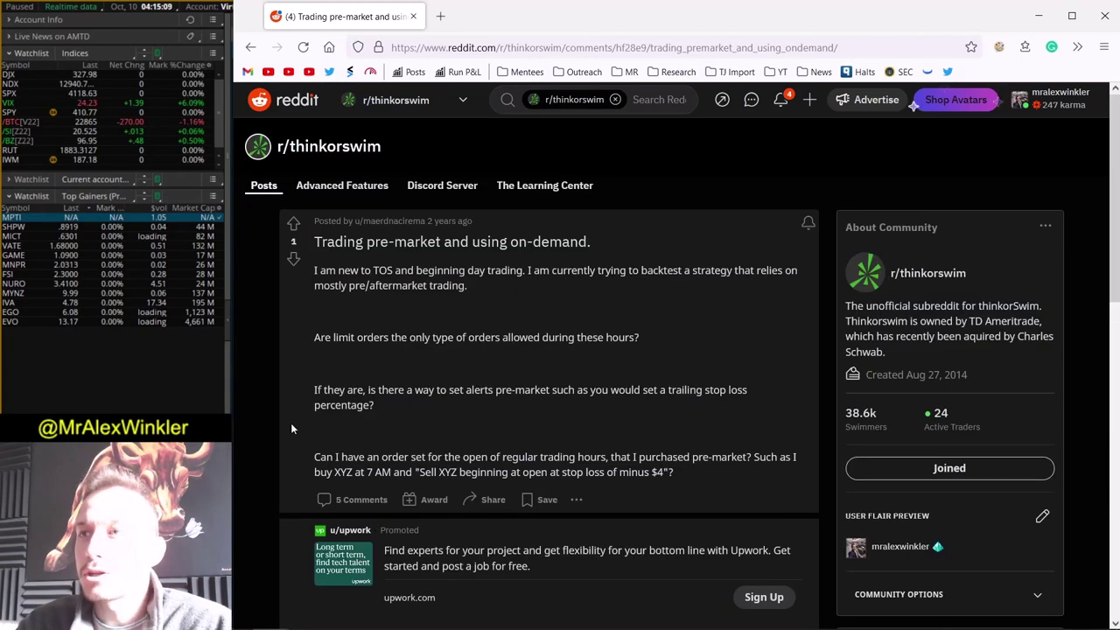
pyautogui.click(186, 394)
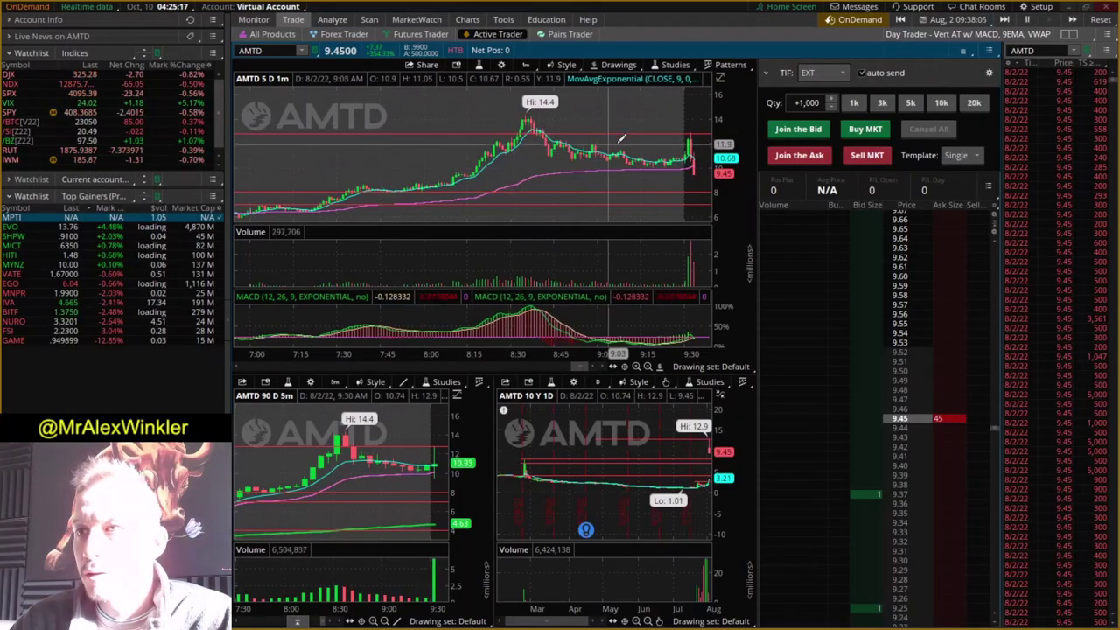
# Examine AMTD's one-minute chart across the pre-market run and the market open at different zoom levels
pyautogui.scroll(-6, 630, 131)
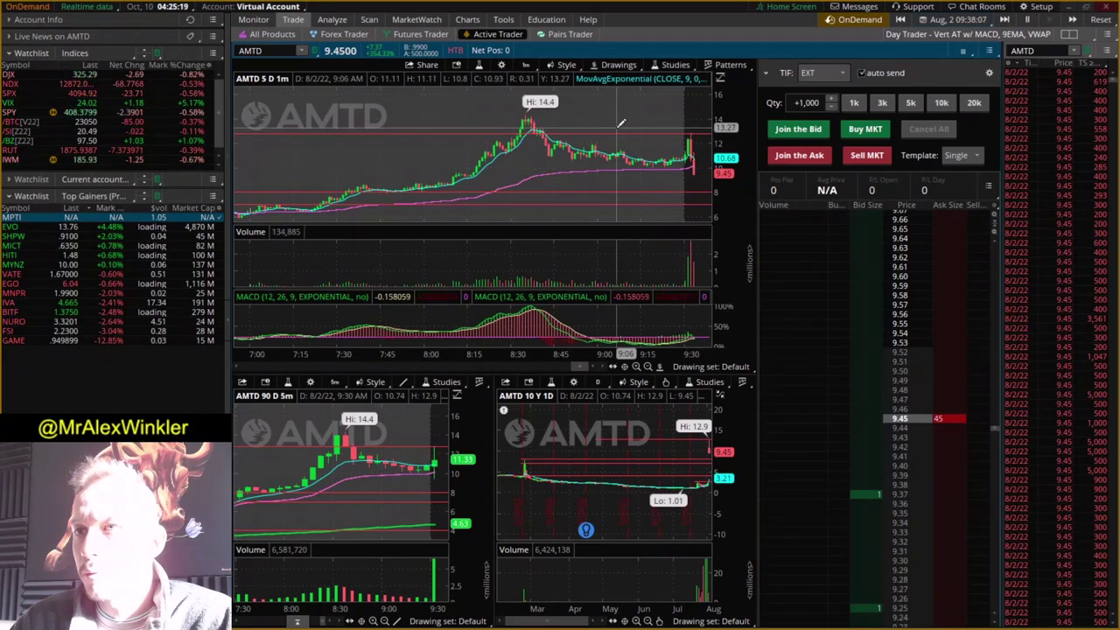
pyautogui.scroll(6, 630, 131)
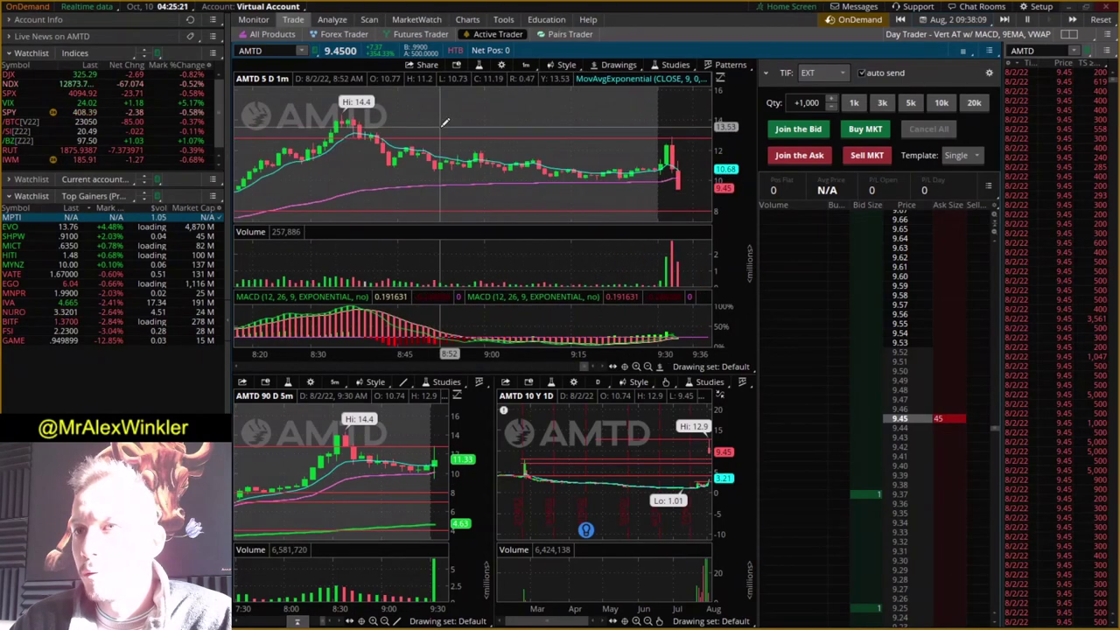
pyautogui.scroll(-2, 388, 126)
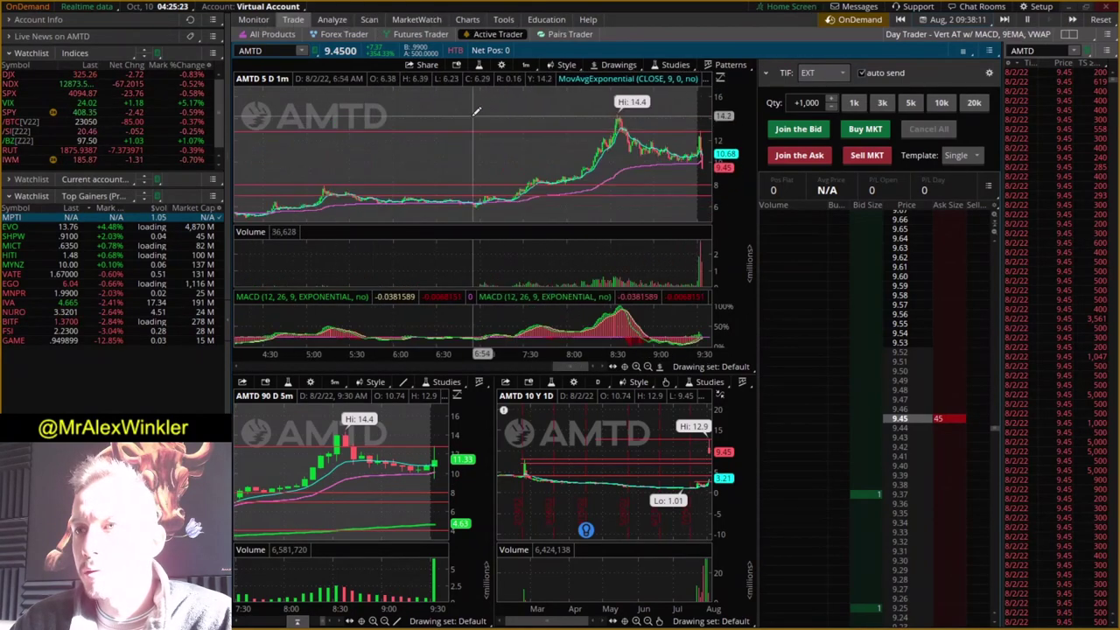
pyautogui.middleClick(505, 135)
pyautogui.click(506, 131)
pyautogui.scroll(2, 477, 143)
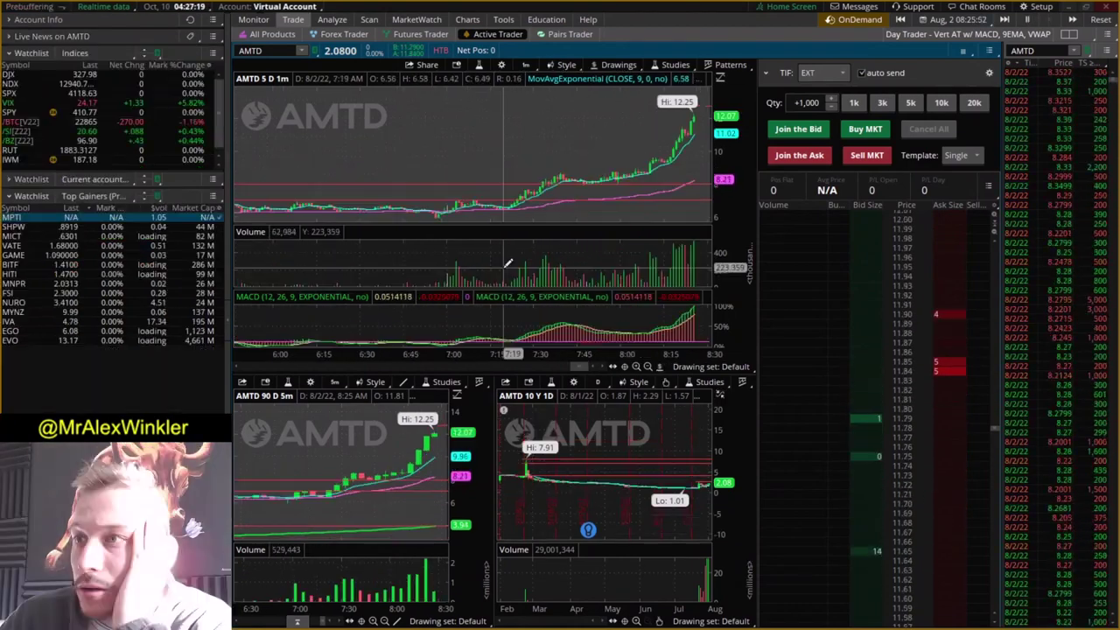
# Replace the minutes of the OnDemand replay time and jump to an earlier pre-market moment on August 2
pyautogui.click(972, 24)
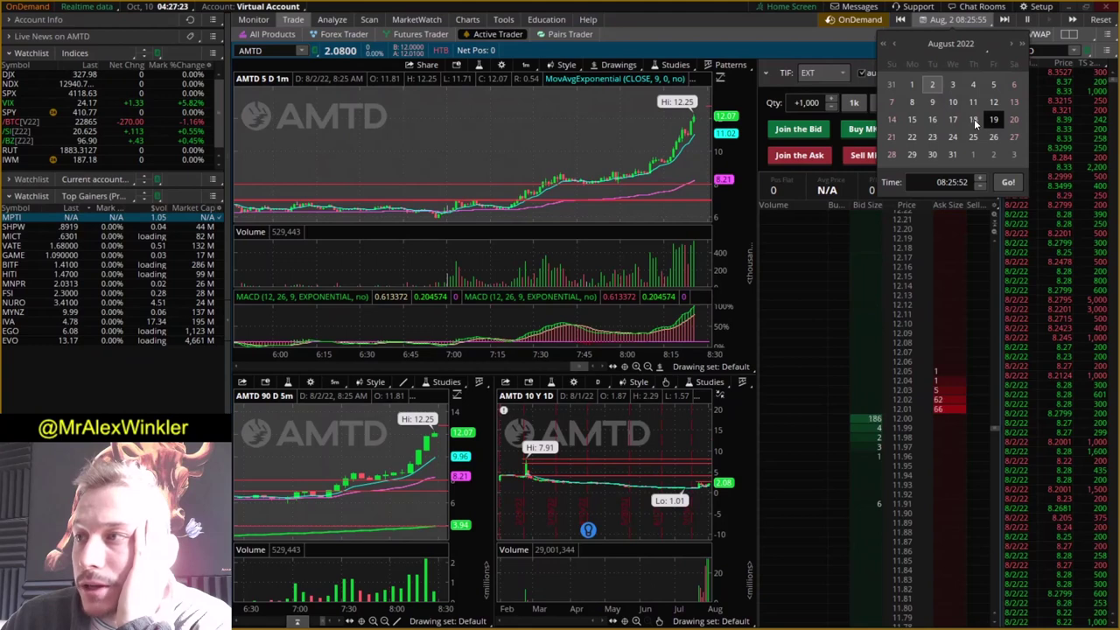
pyautogui.click(952, 183)
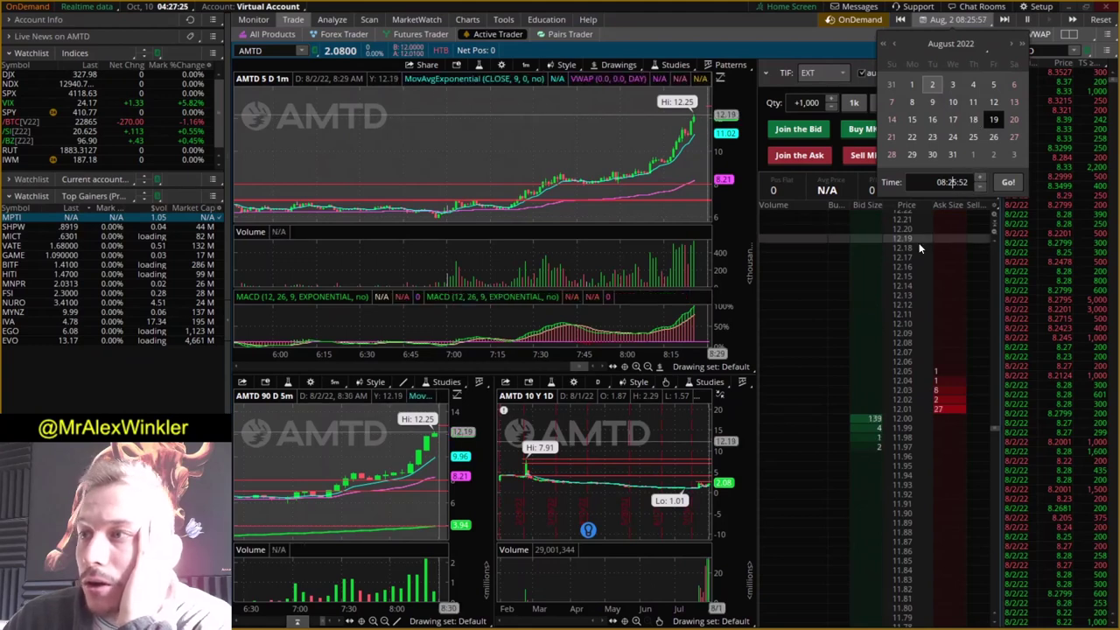
pyautogui.write('0')
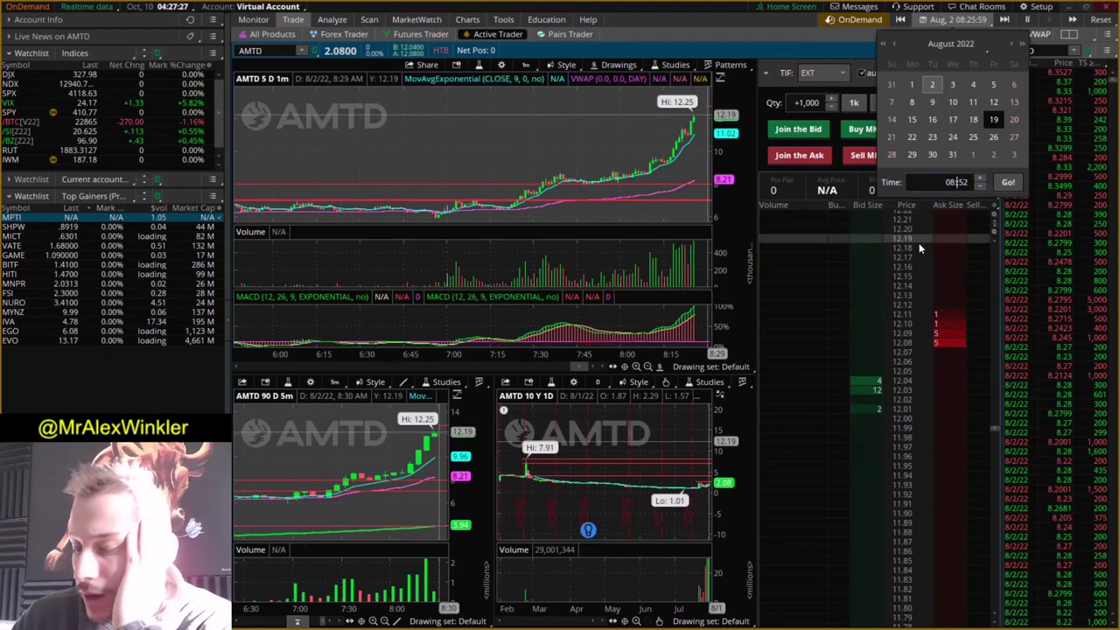
pyautogui.click(1008, 182)
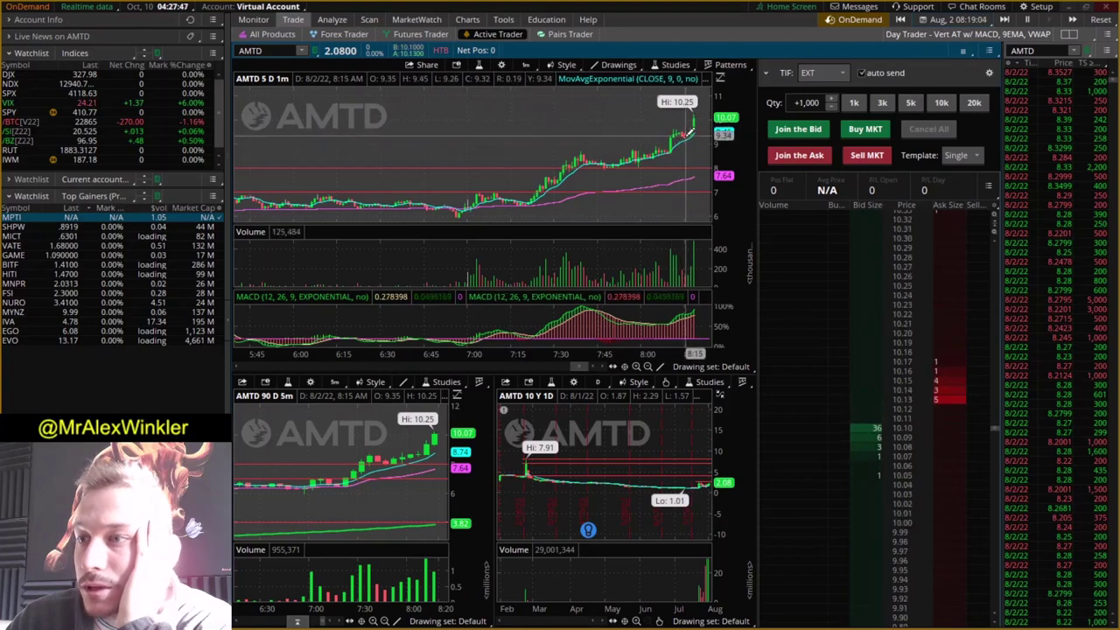
# Step the OnDemand replay time back to 08:13:05 and jump the AMTD replay there
pyautogui.click(951, 19)
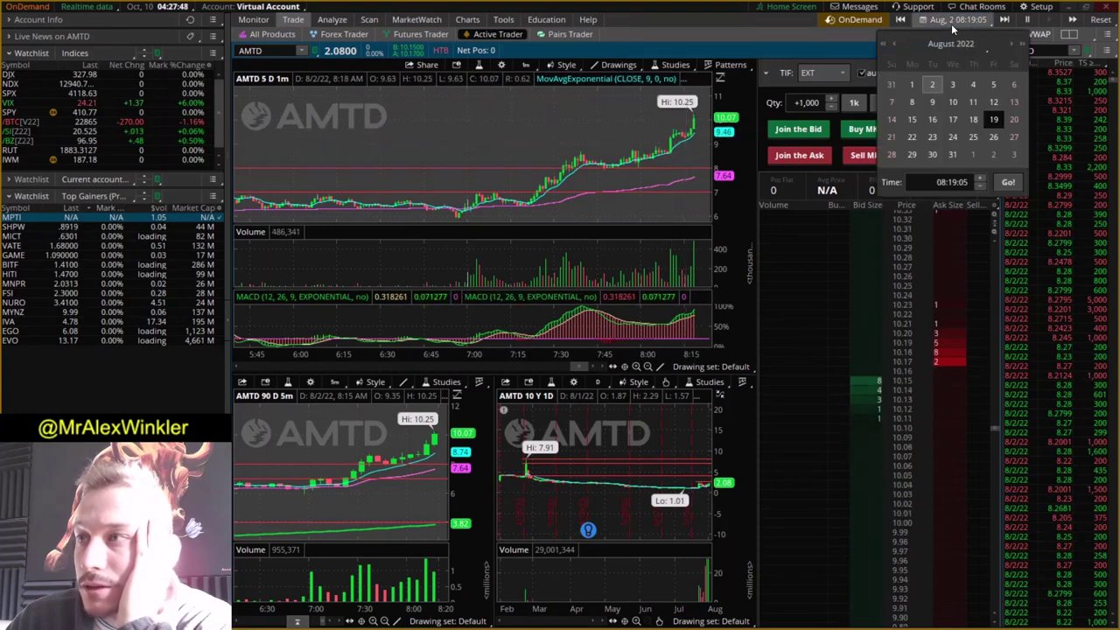
pyautogui.click(981, 189)
pyautogui.click(980, 190)
pyautogui.click(979, 189)
pyautogui.click(978, 189)
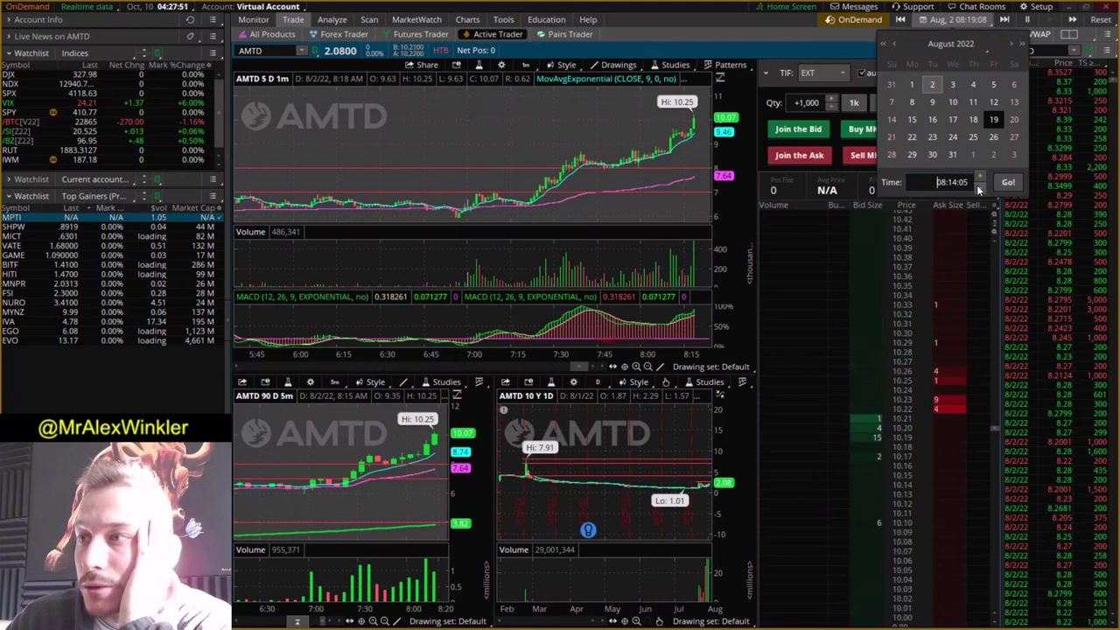
pyautogui.click(979, 189)
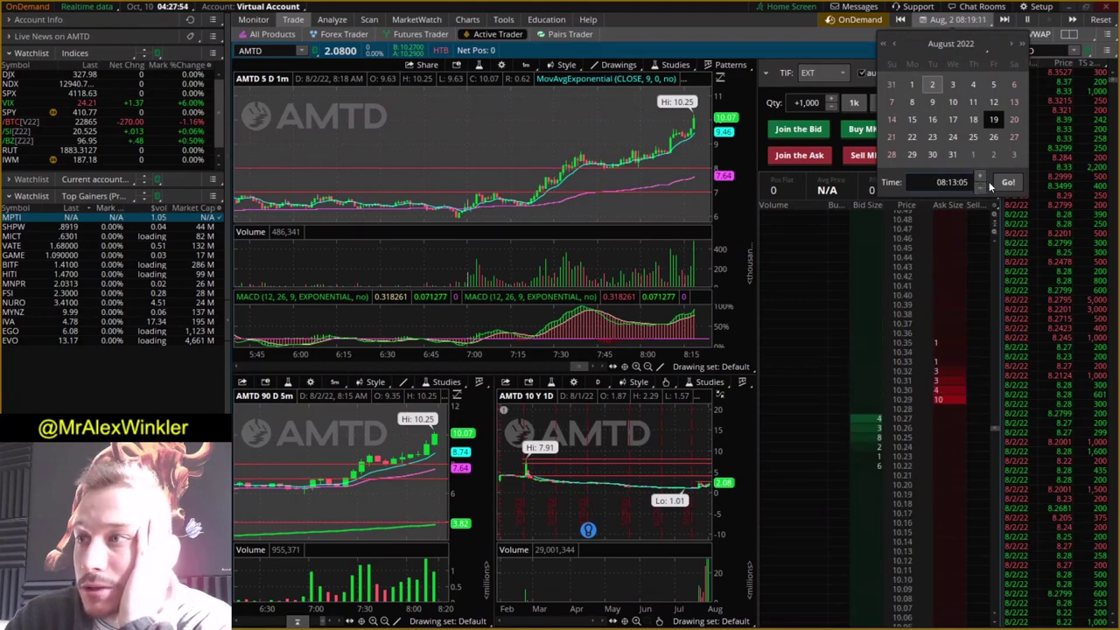
pyautogui.click(1007, 182)
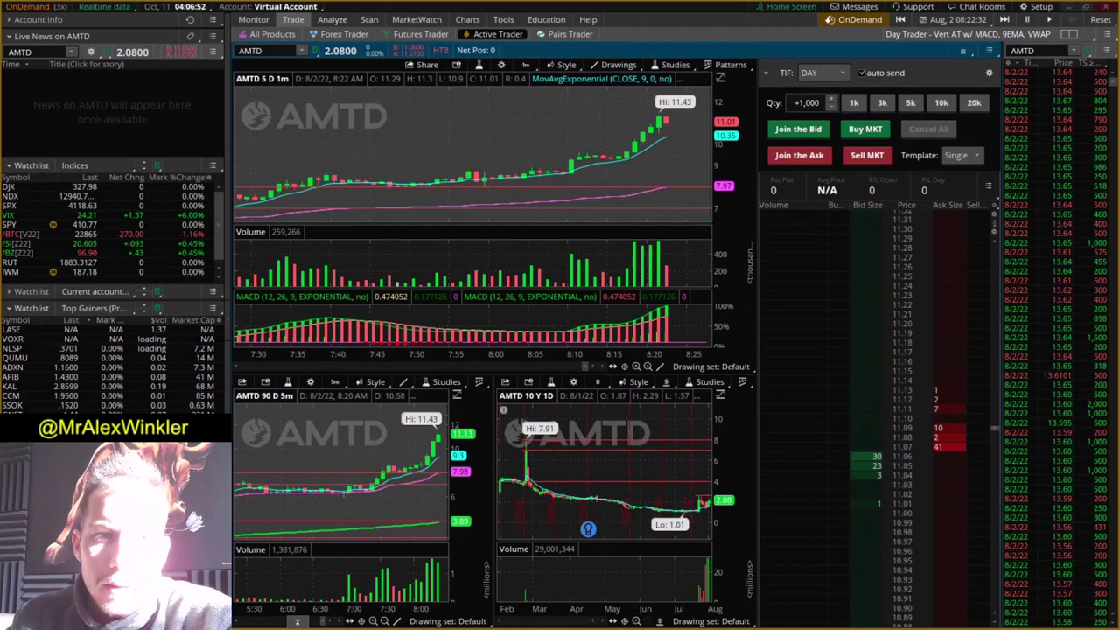
# Use the OnDemand date and time picker to reposition the AMTD replay on August 2
pyautogui.click(950, 19)
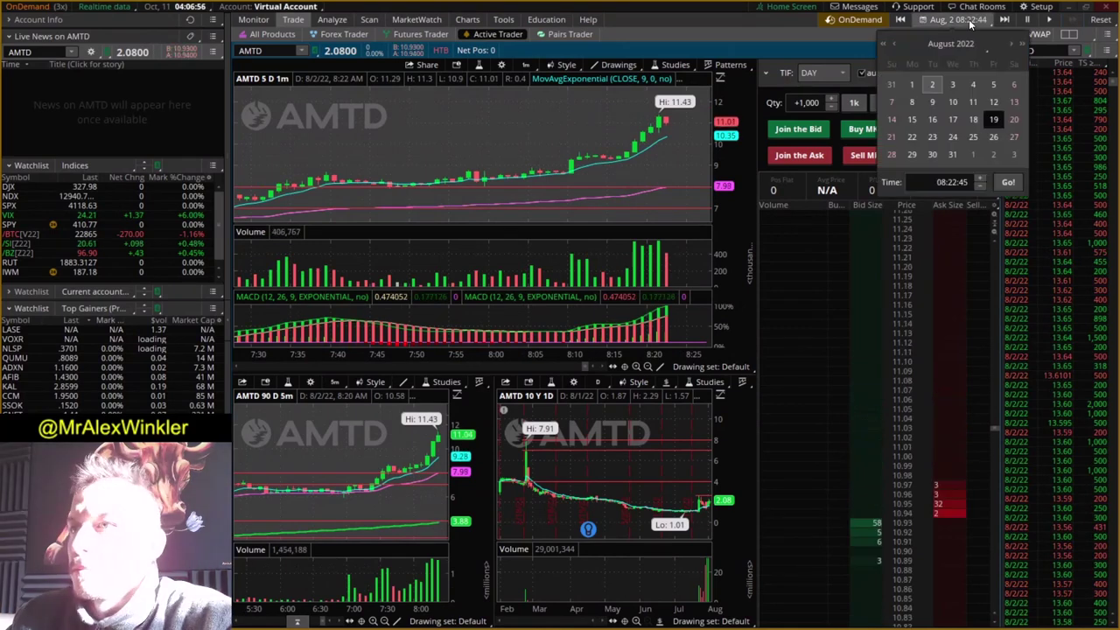
pyautogui.click(1002, 183)
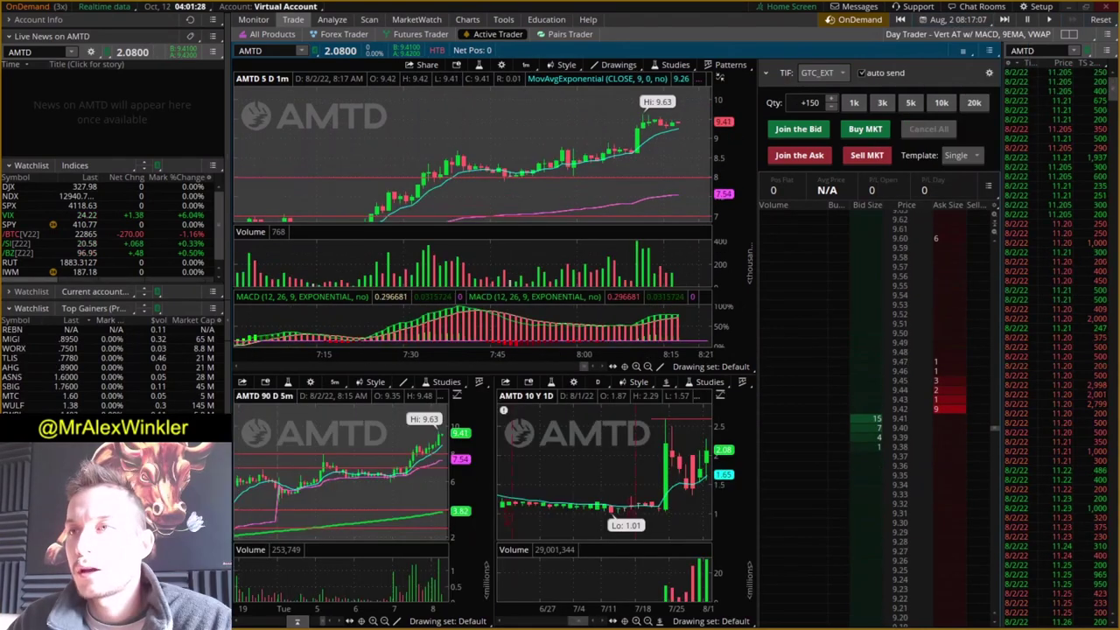
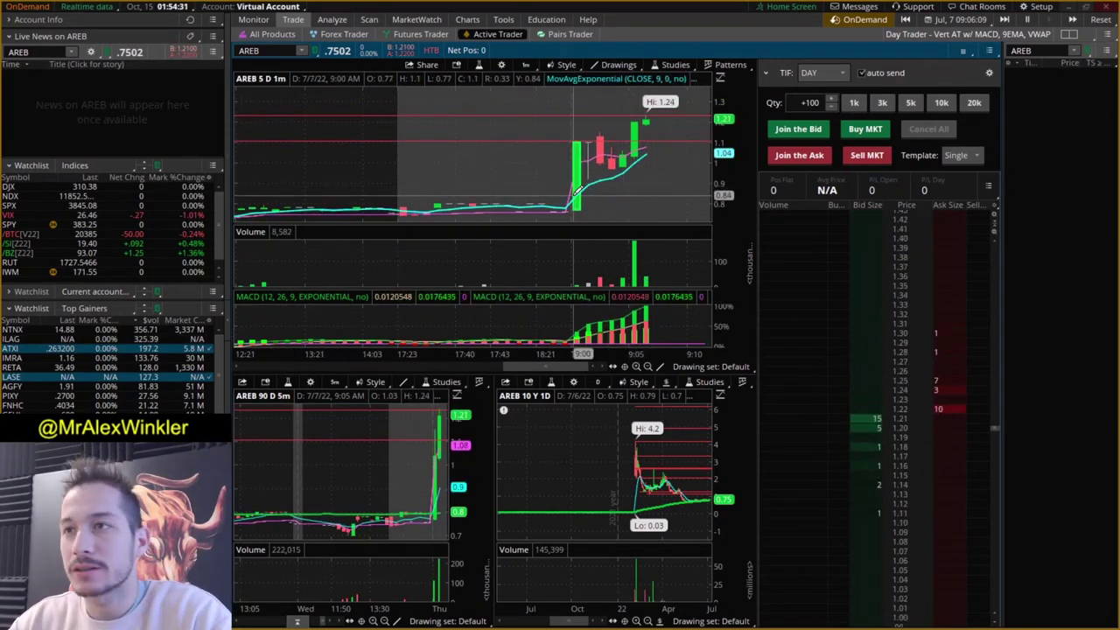
# Activate the trendline drawing tool on AREB's one-minute chart
pyautogui.rightClick(390, 161)
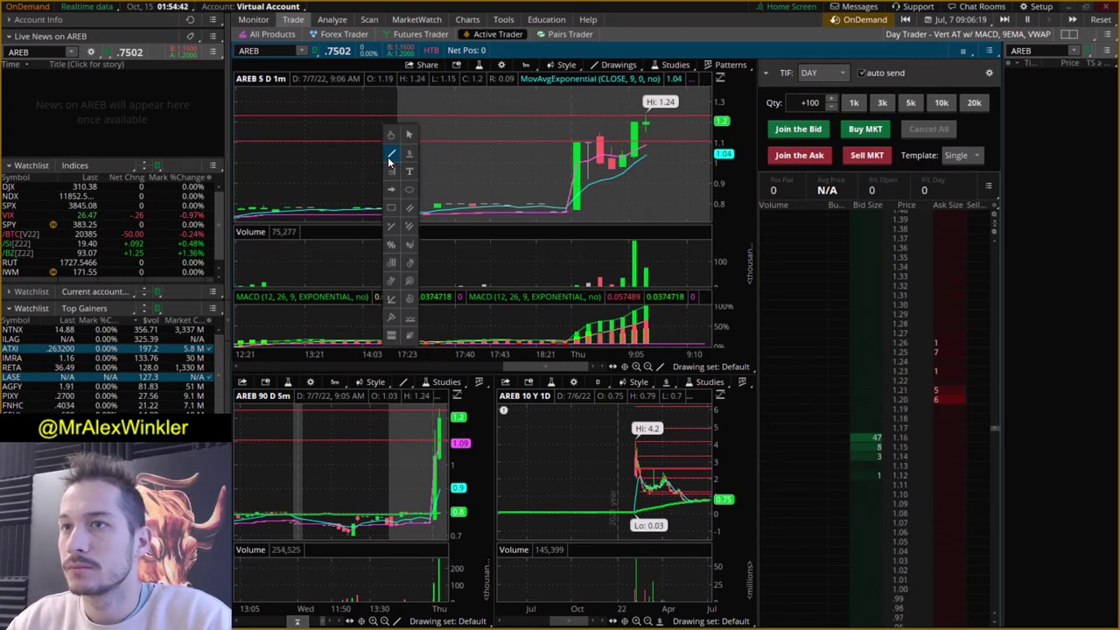
pyautogui.click(390, 157)
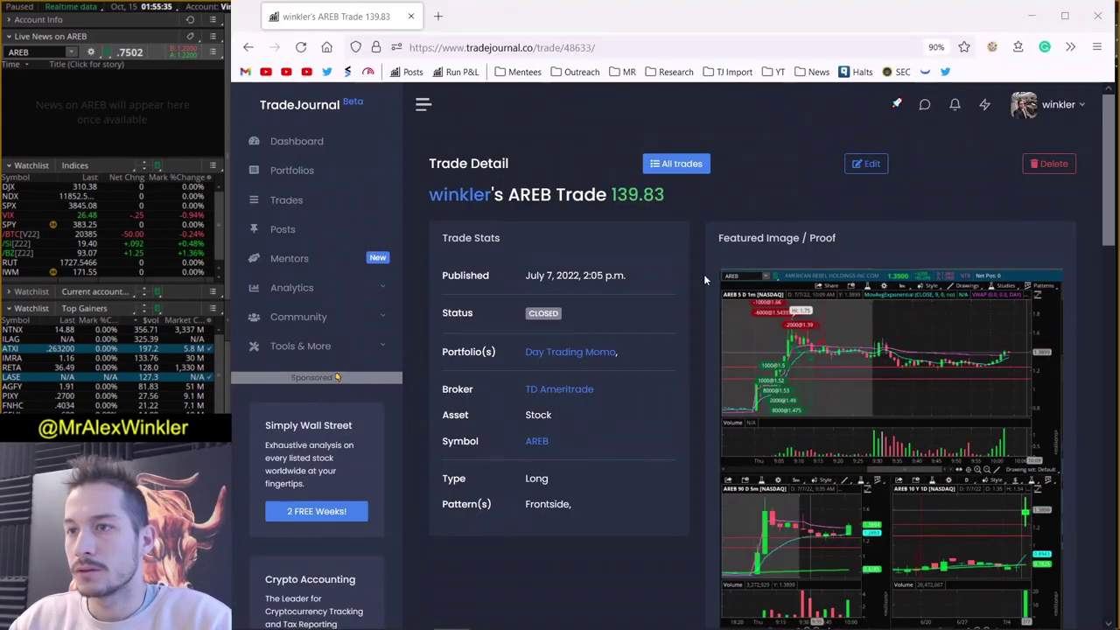
# Switch to TradeJournal, open the featured chart image of the July 7 AREB trade separately and review the trade's stats and transactions
pyautogui.scroll(-1, 704, 273)
pyautogui.click(811, 330)
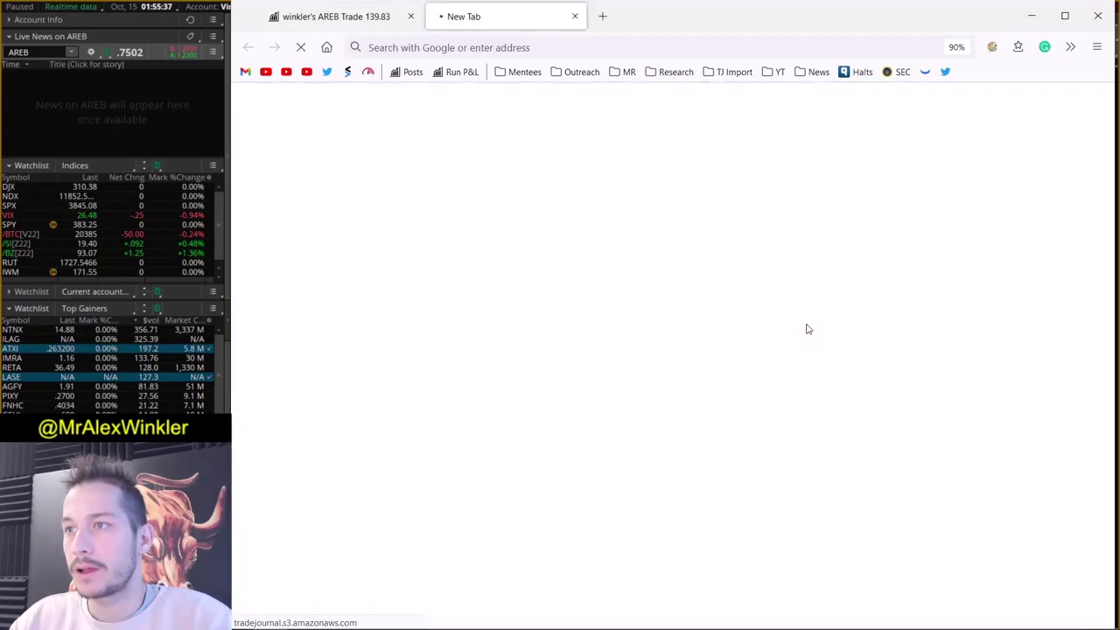
pyautogui.hotkey('ctrl', 'shift', 'Tab')
pyautogui.scroll(-5, 872, 520)
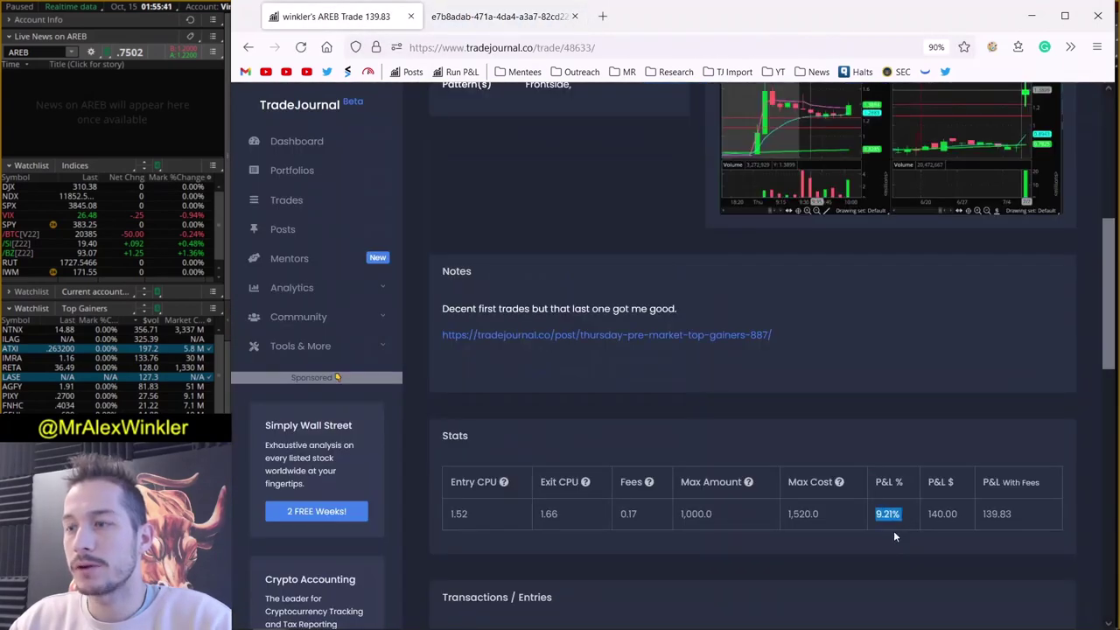
pyautogui.scroll(-2, 893, 536)
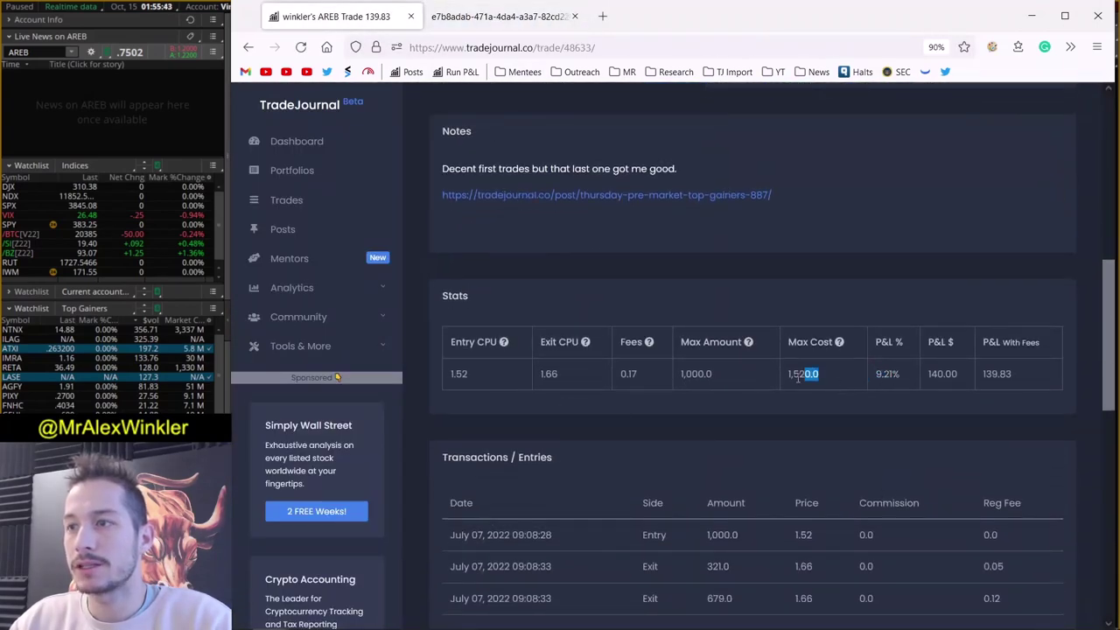
pyautogui.hotkey('ctrl', 'Tab')
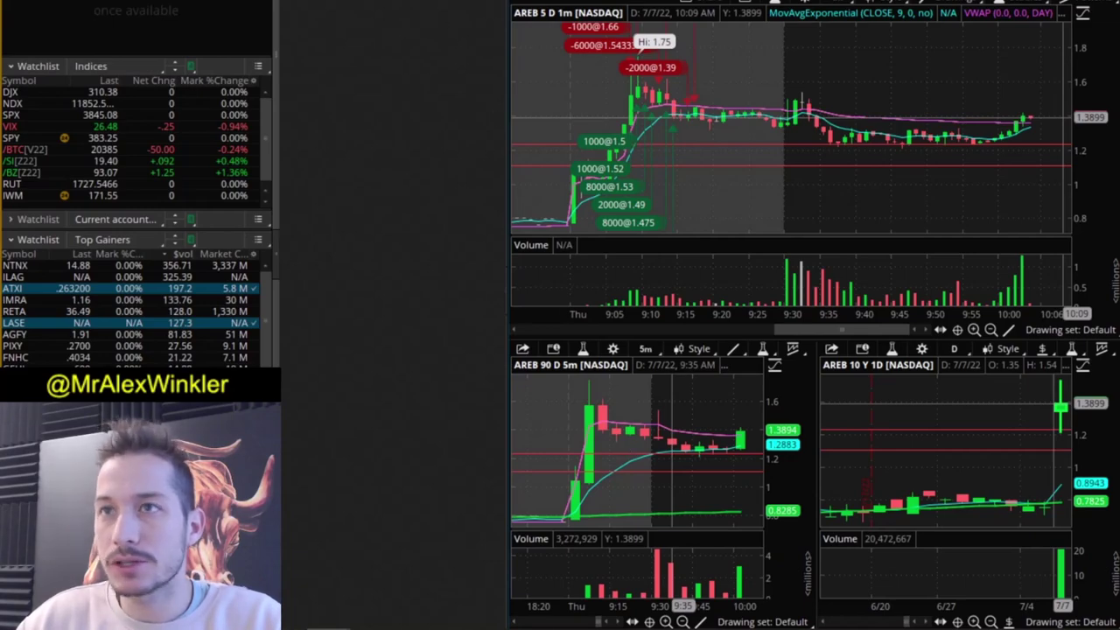
# Go back from the chart image to the AREB trade details and return to the thinkorswim replay
pyautogui.hotkey('alt', 'Tab')
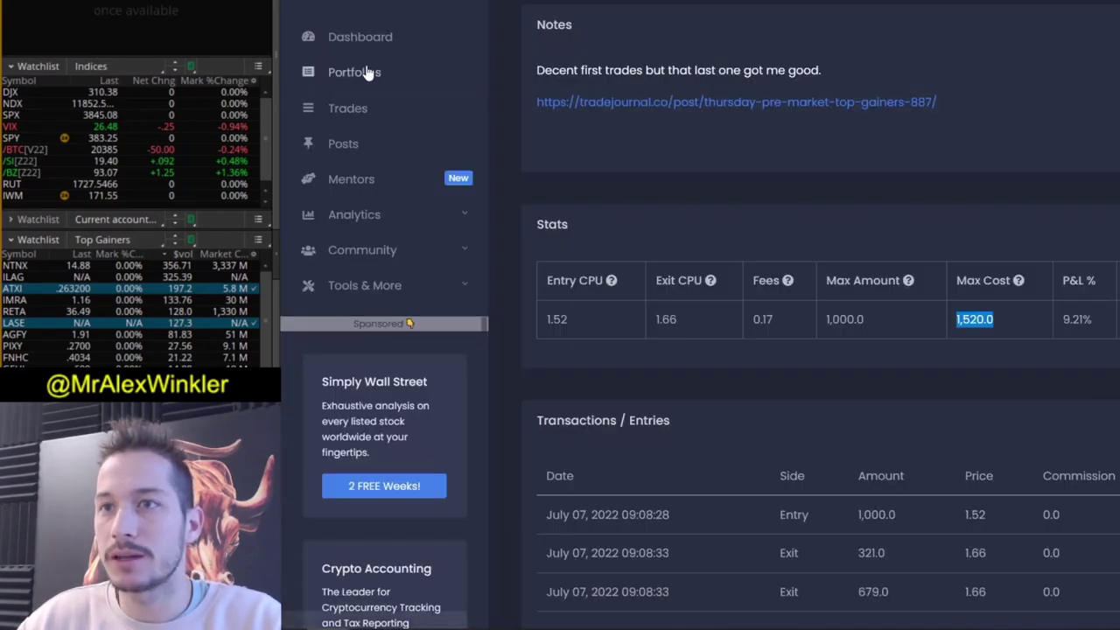
pyautogui.scroll(6, 587, 257)
pyautogui.scroll(2, 587, 257)
pyautogui.hotkey('alt', 'Tab')
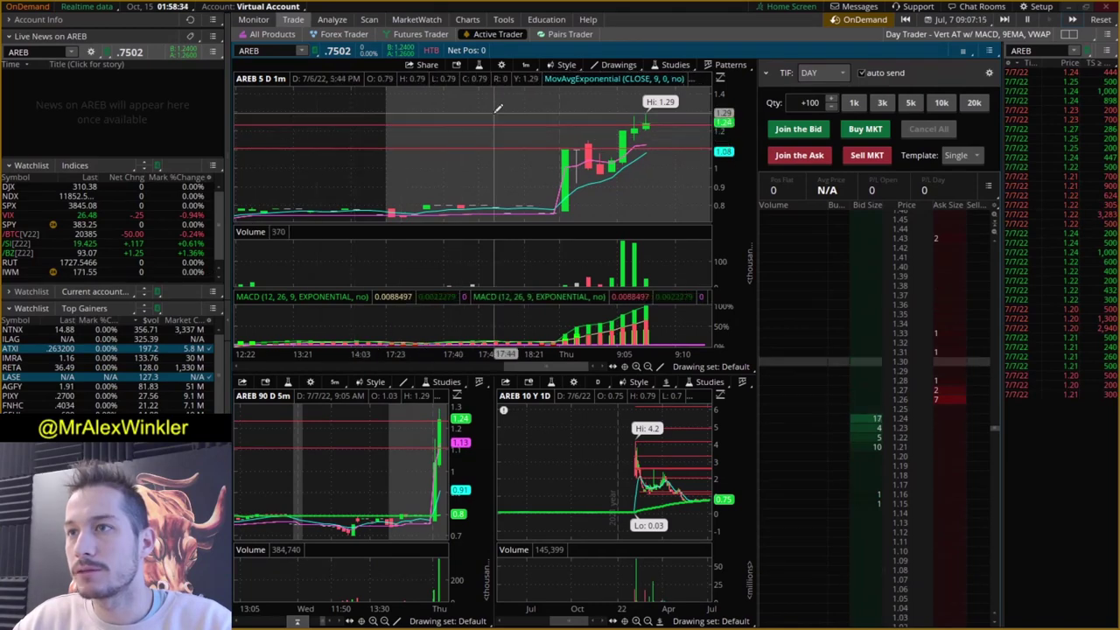
# Examine AREB's one-minute chart at different zoom levels during the replay and trace short trendlines beside the latest candles
pyautogui.scroll(3, 612, 140)
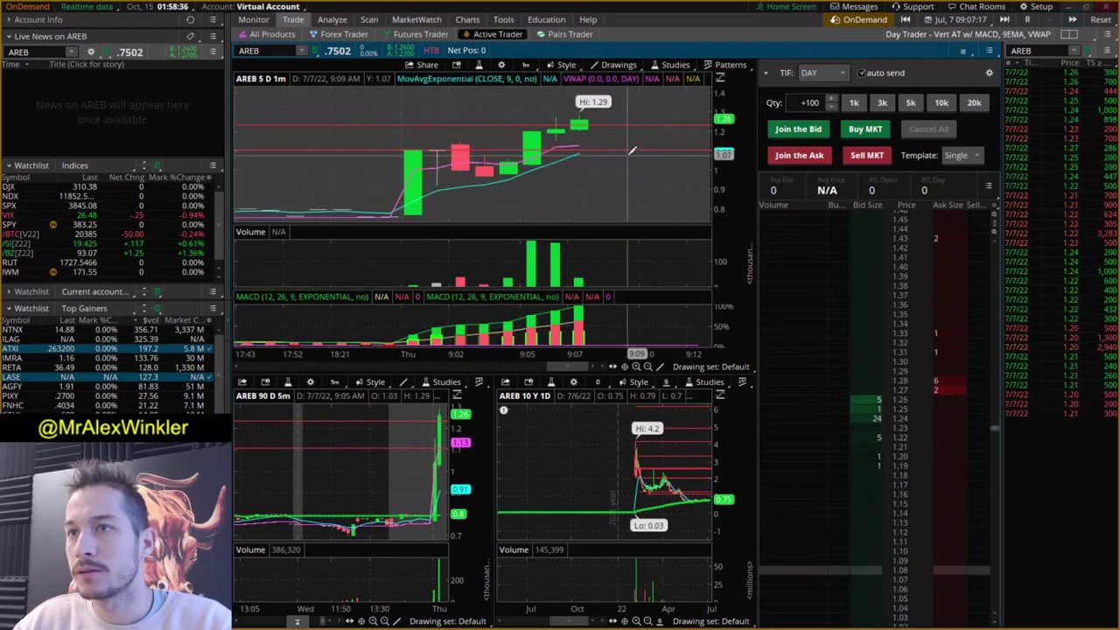
pyautogui.scroll(-3, 601, 132)
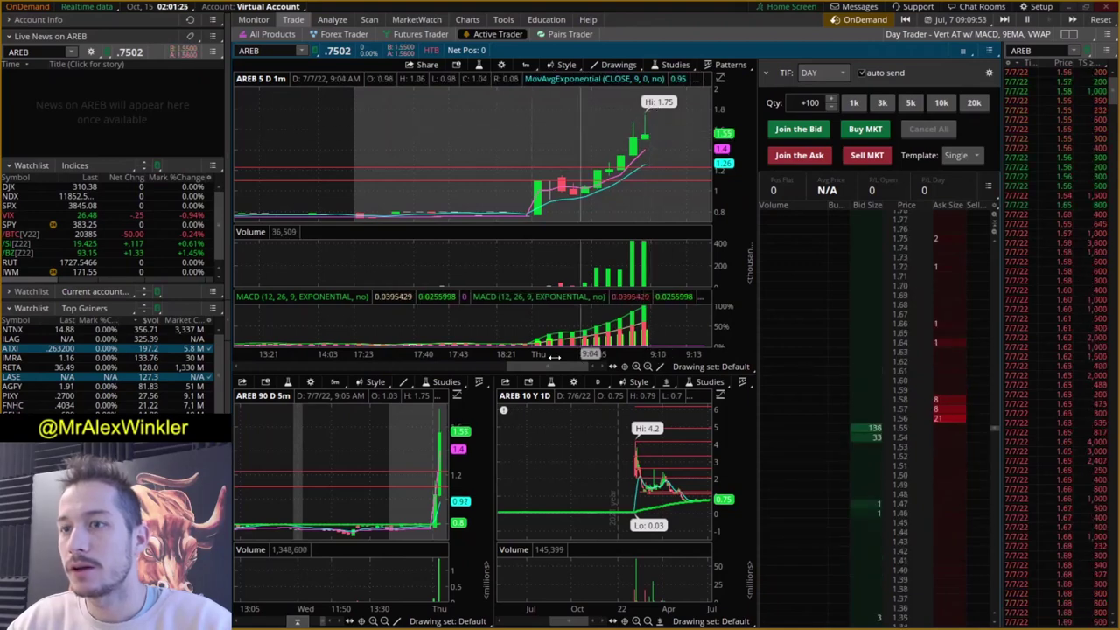
pyautogui.scroll(-3, 427, 463)
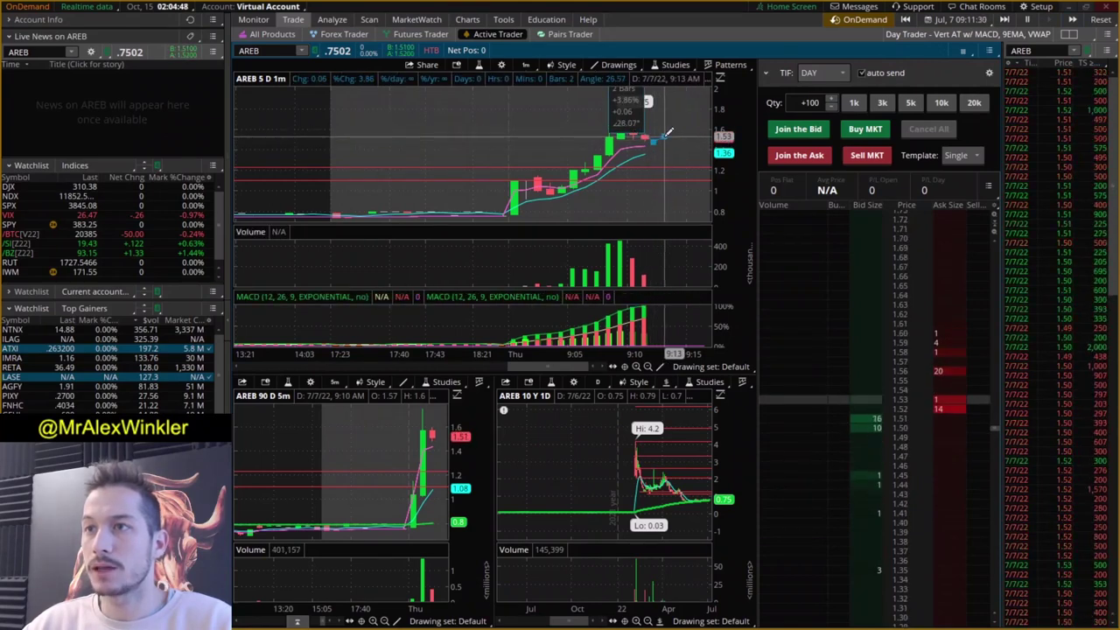
pyautogui.click(666, 131)
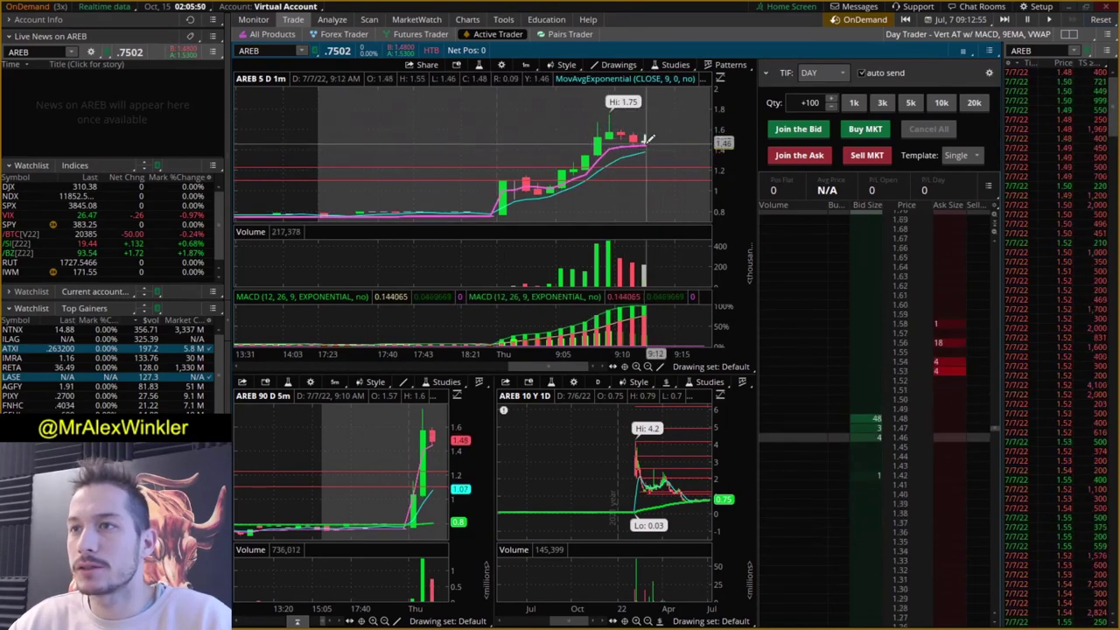
pyautogui.moveTo(648, 142); pyautogui.dragTo(659, 132)
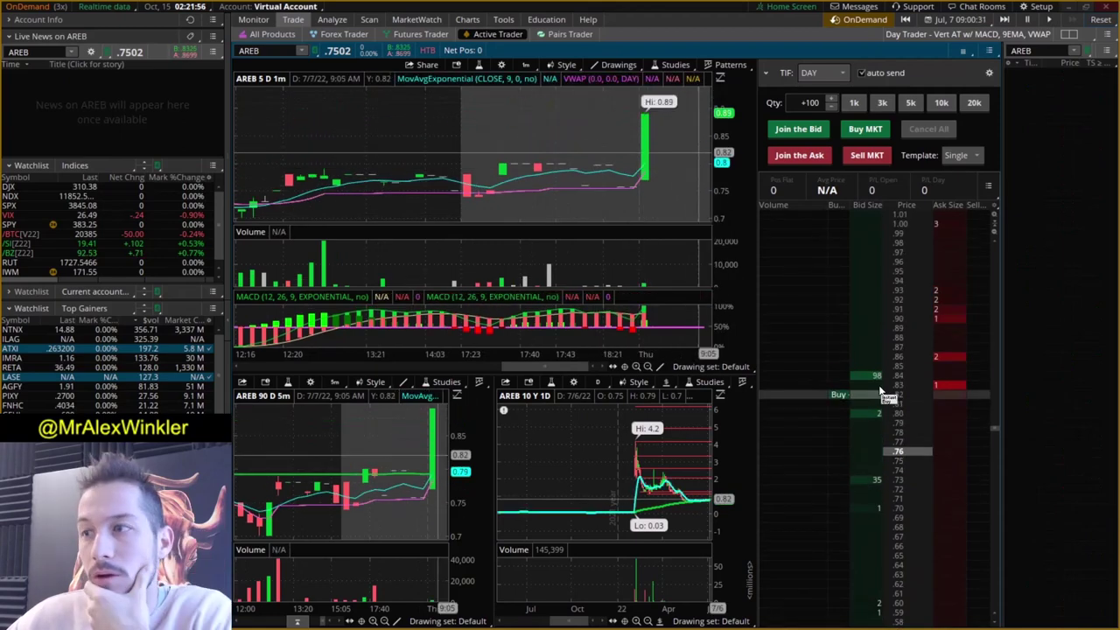
# Trace the price swings beside the first candles after 09:00 on AREB's one-minute chart with the trendline tool
pyautogui.moveTo(664, 191)
pyautogui.mouseDown()
pyautogui.moveTo(686, 116)
pyautogui.moveTo(682, 200)
pyautogui.mouseUp()
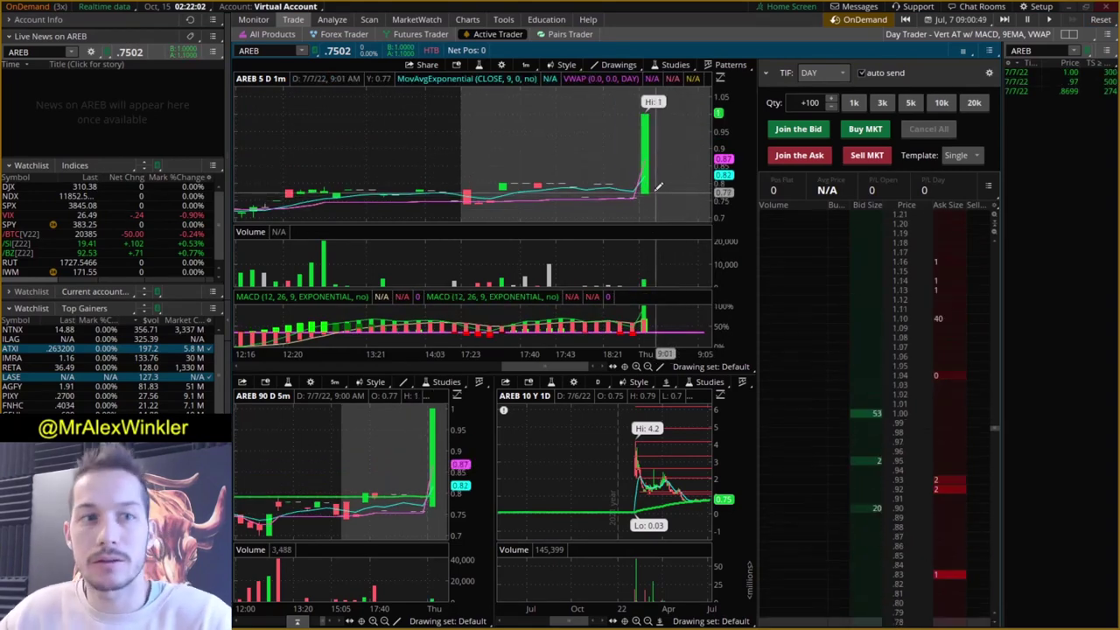
pyautogui.moveTo(667, 193); pyautogui.dragTo(670, 109)
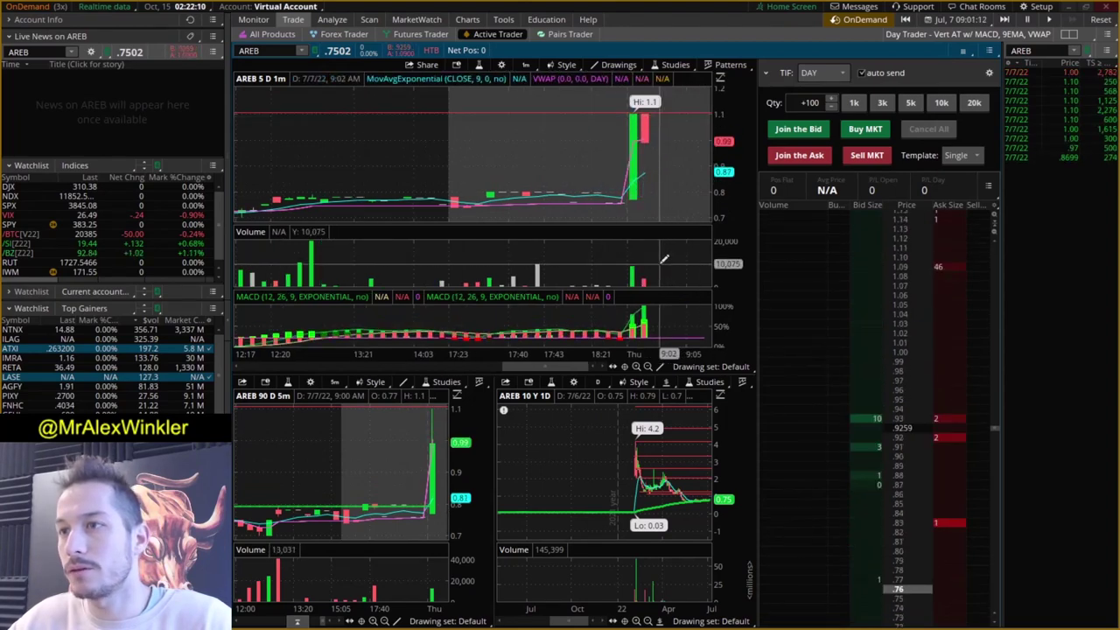
pyautogui.moveTo(666, 144); pyautogui.dragTo(645, 105)
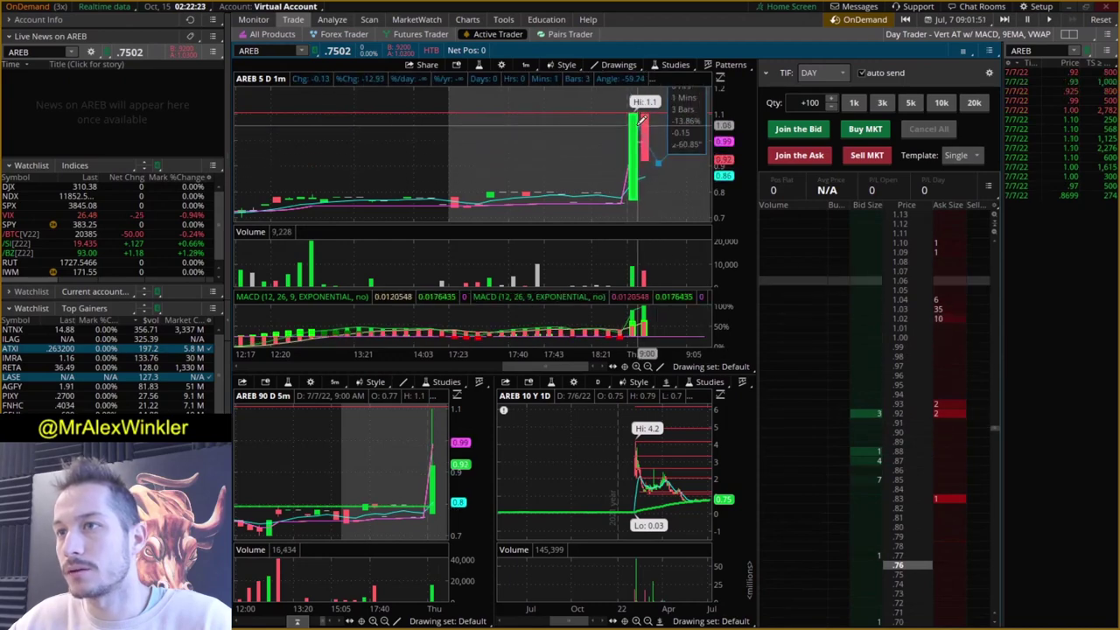
pyautogui.moveTo(656, 162); pyautogui.dragTo(644, 105)
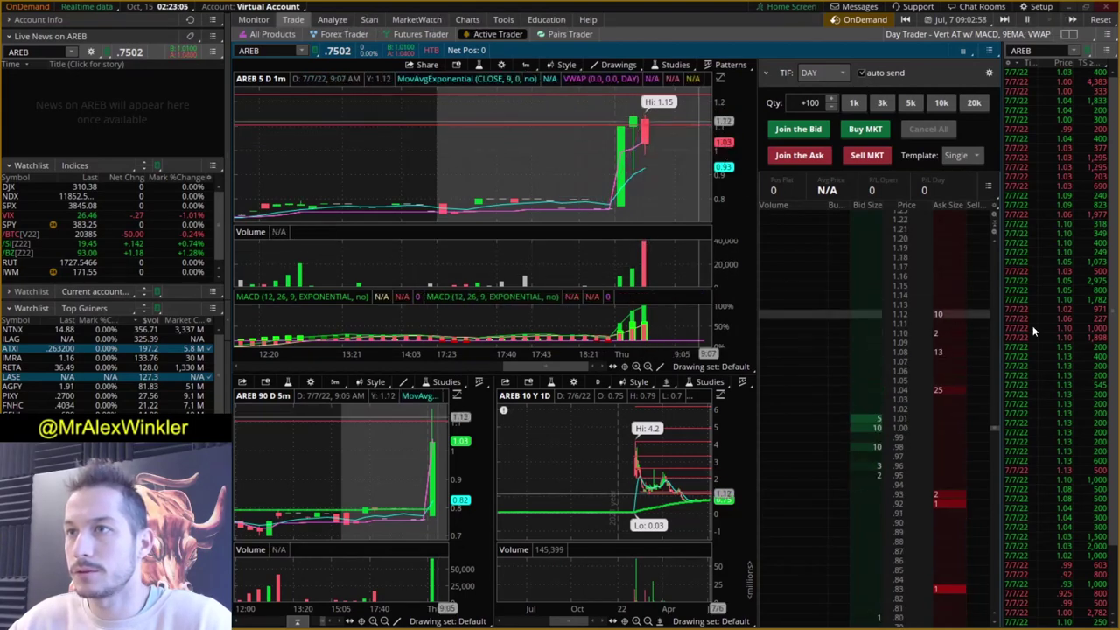
# Open the drawing tools on AREB's one-minute chart and resume the replay paused at 09:06:02
pyautogui.middleClick(601, 171)
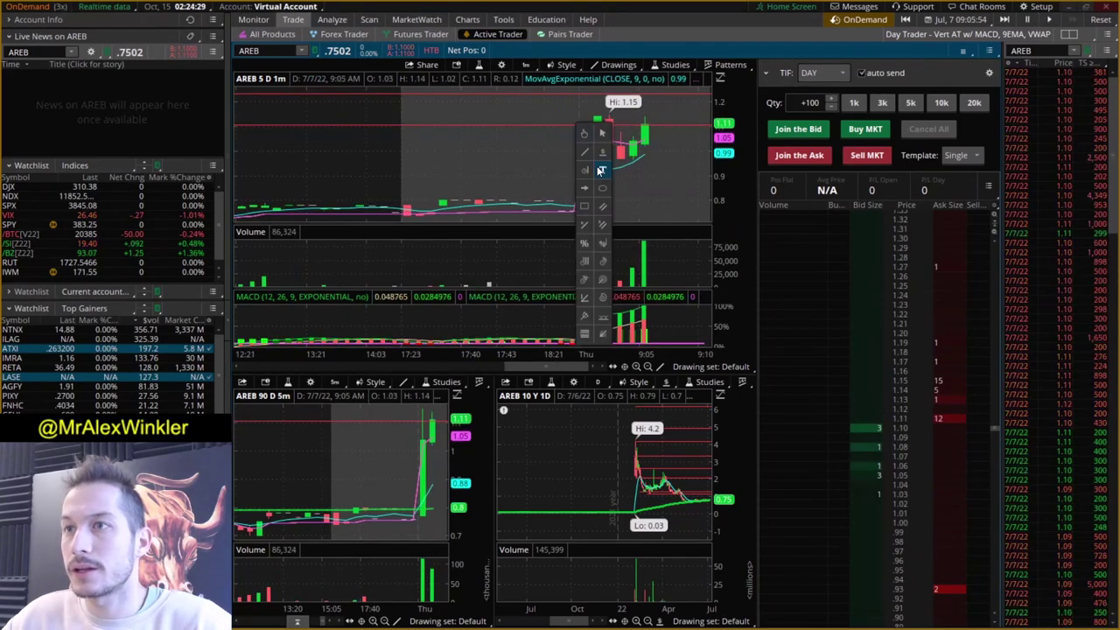
pyautogui.click(601, 170)
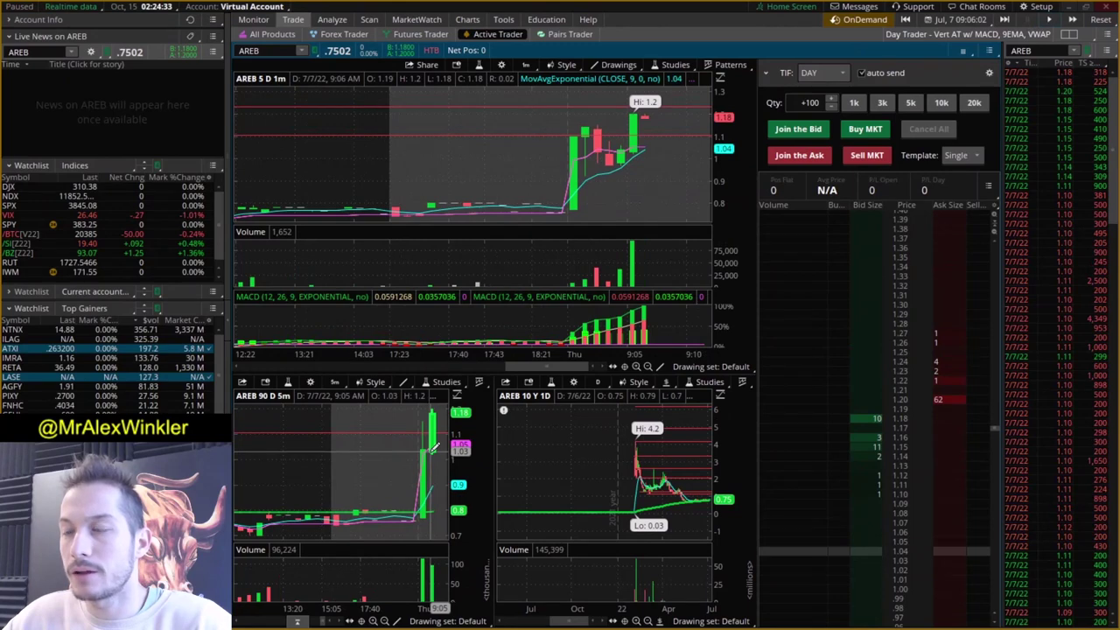
pyautogui.click(1048, 20)
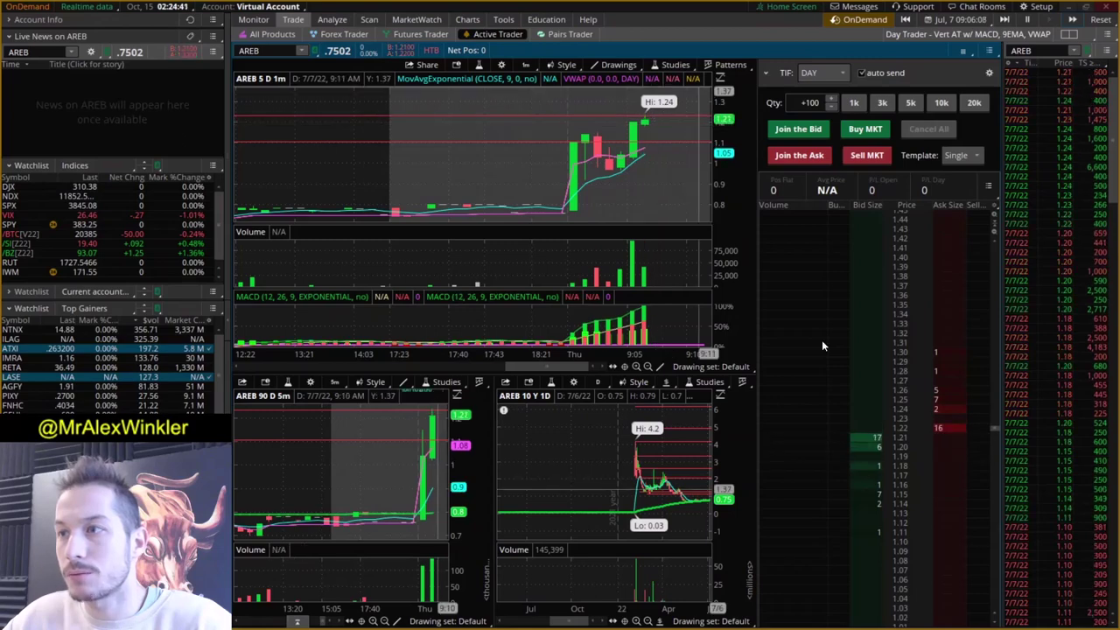
# Examine AREB's charts and price ladder while the July 7 replay runs from 09:06 to 09:10
pyautogui.click(875, 473)
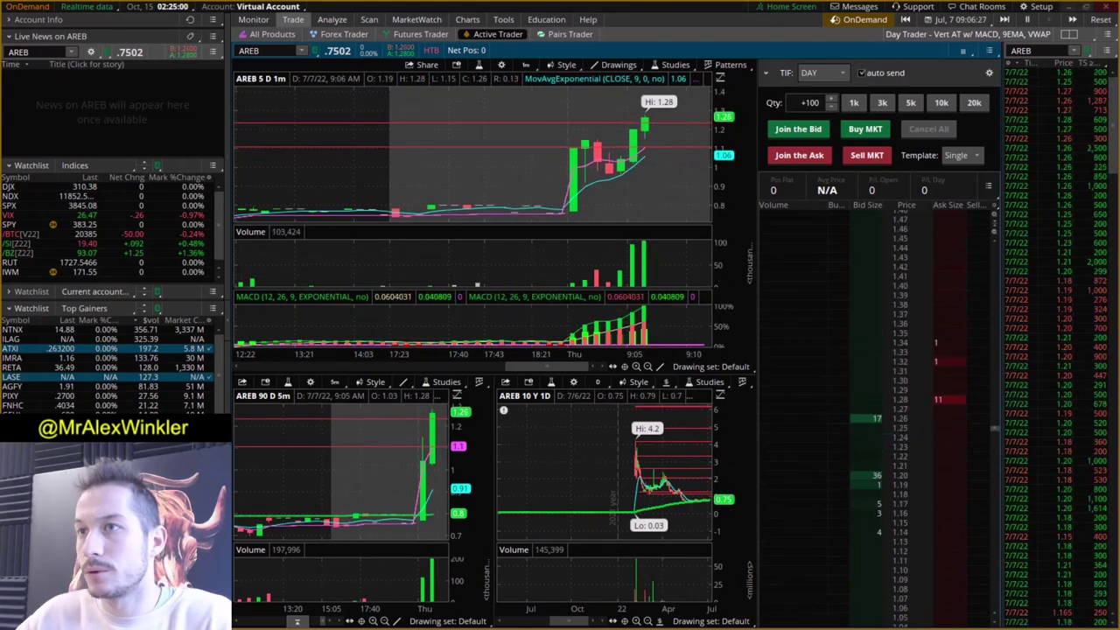
pyautogui.click(671, 132)
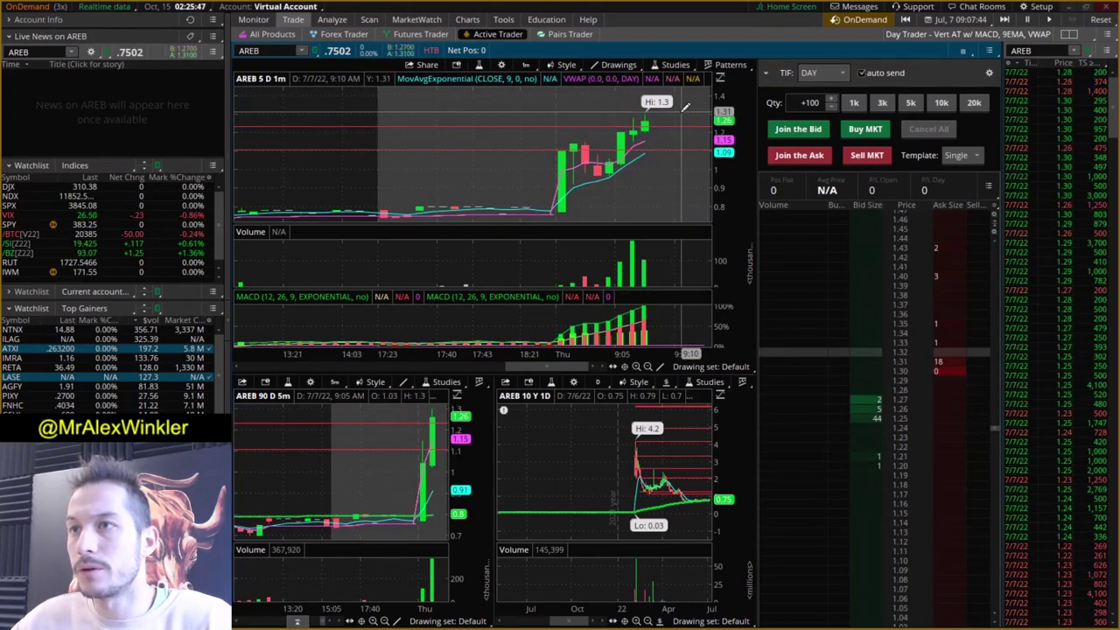
pyautogui.scroll(5, 594, 510)
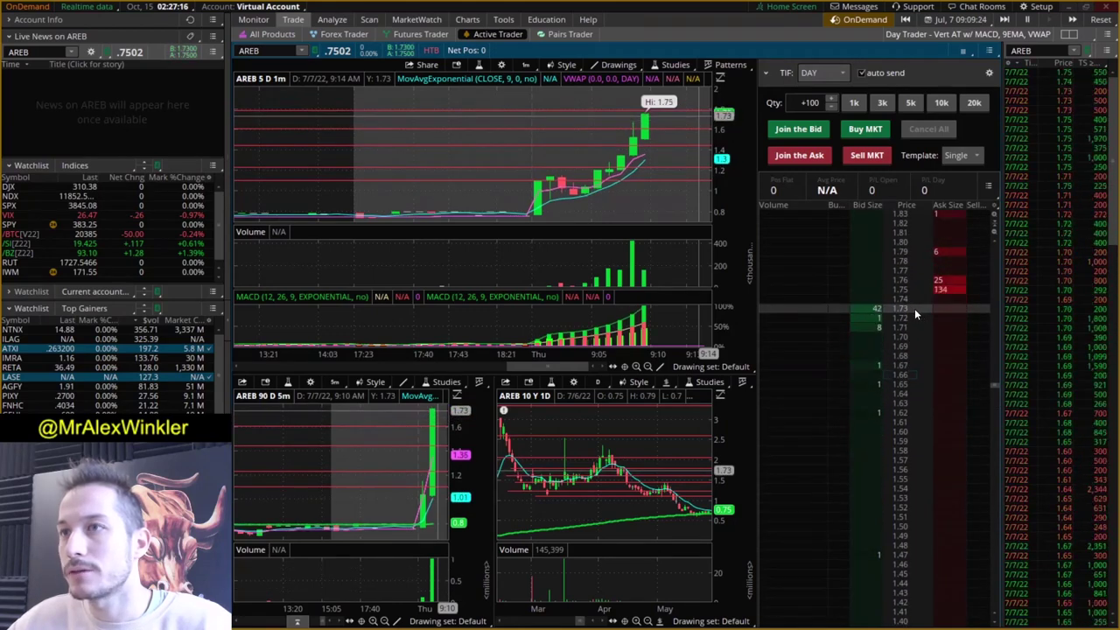
pyautogui.click(635, 127)
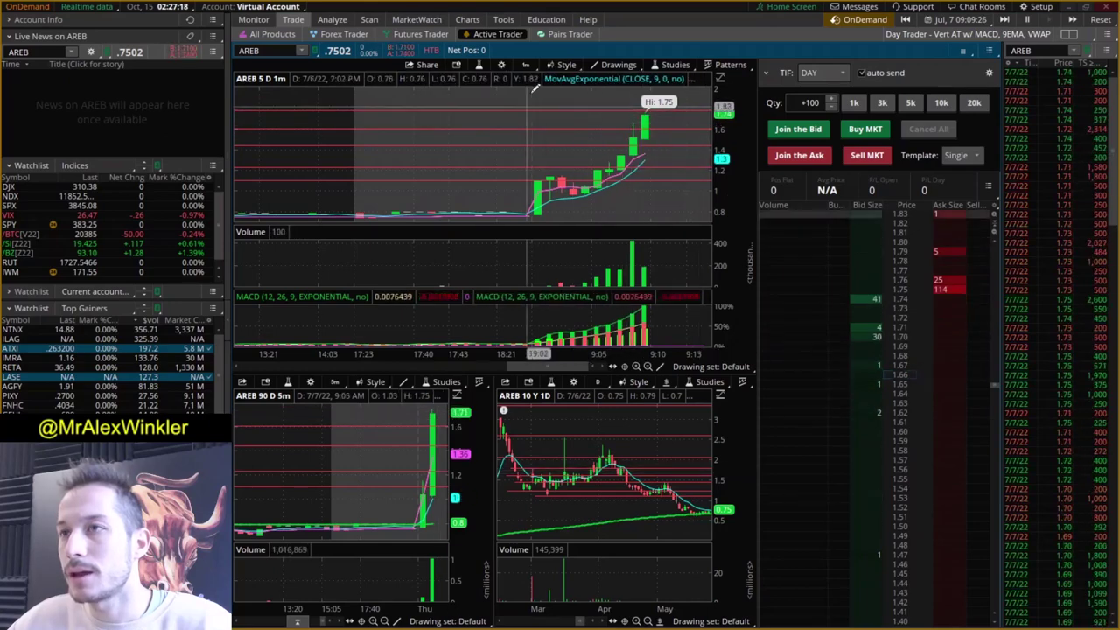
pyautogui.press('Escape')
pyautogui.scroll(2, 604, 140)
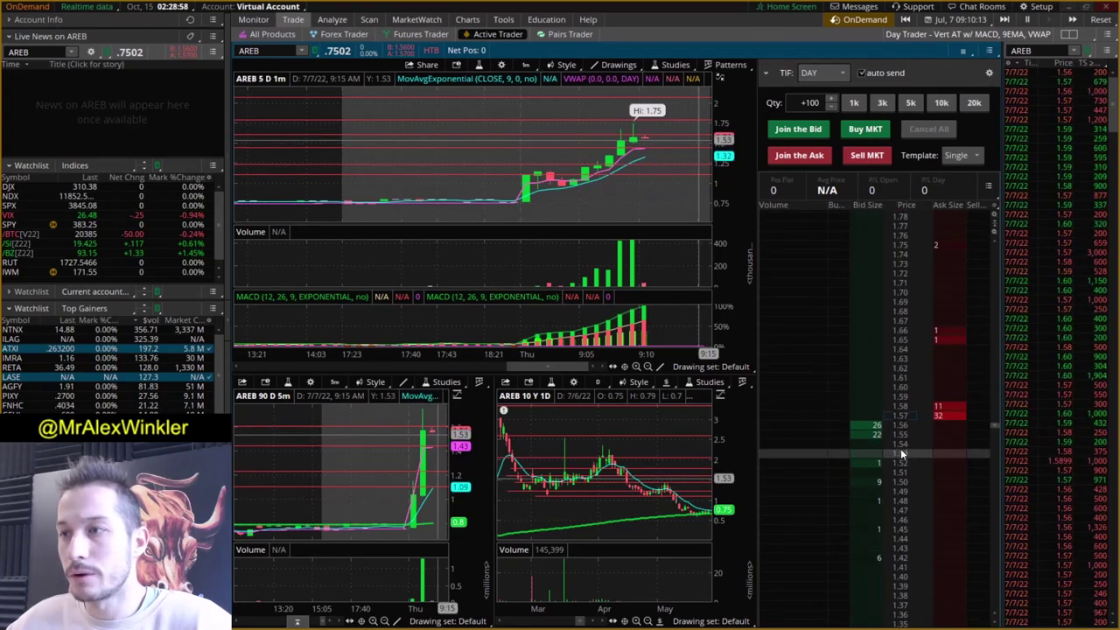
# Pause the AREB replay at 09:10:15 and resume it to follow the pullback
pyautogui.click(1004, 20)
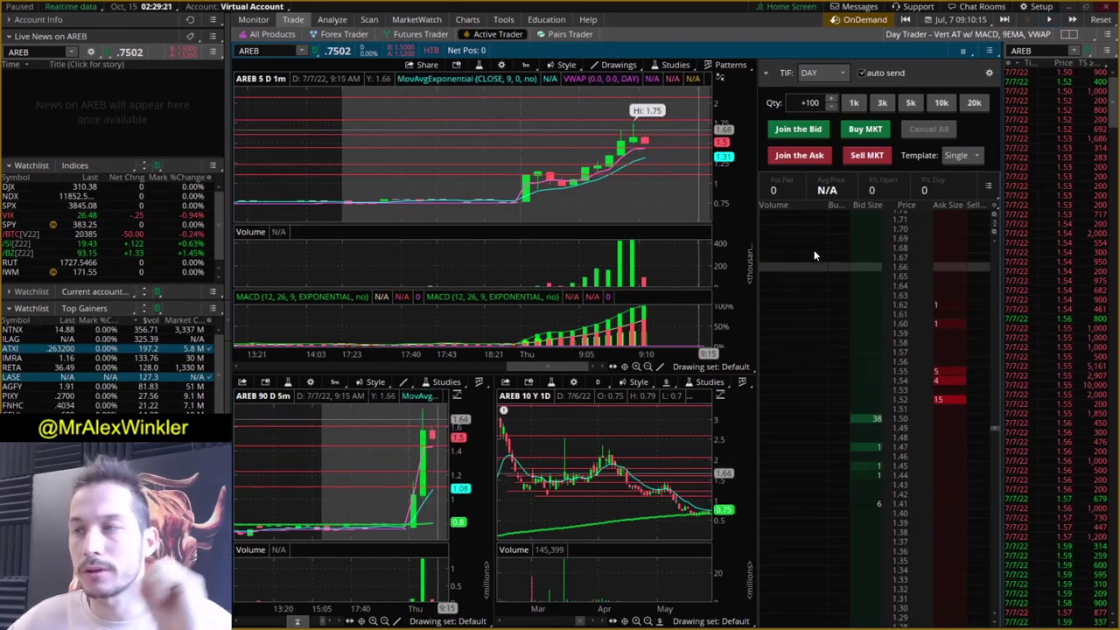
pyautogui.click(1072, 20)
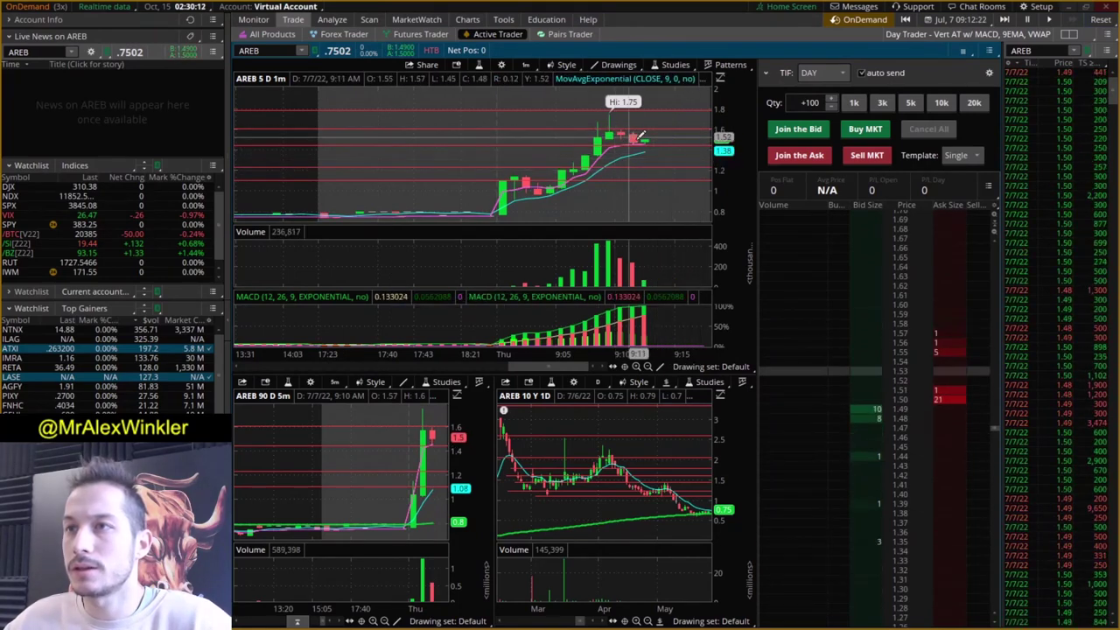
pyautogui.click(788, 130)
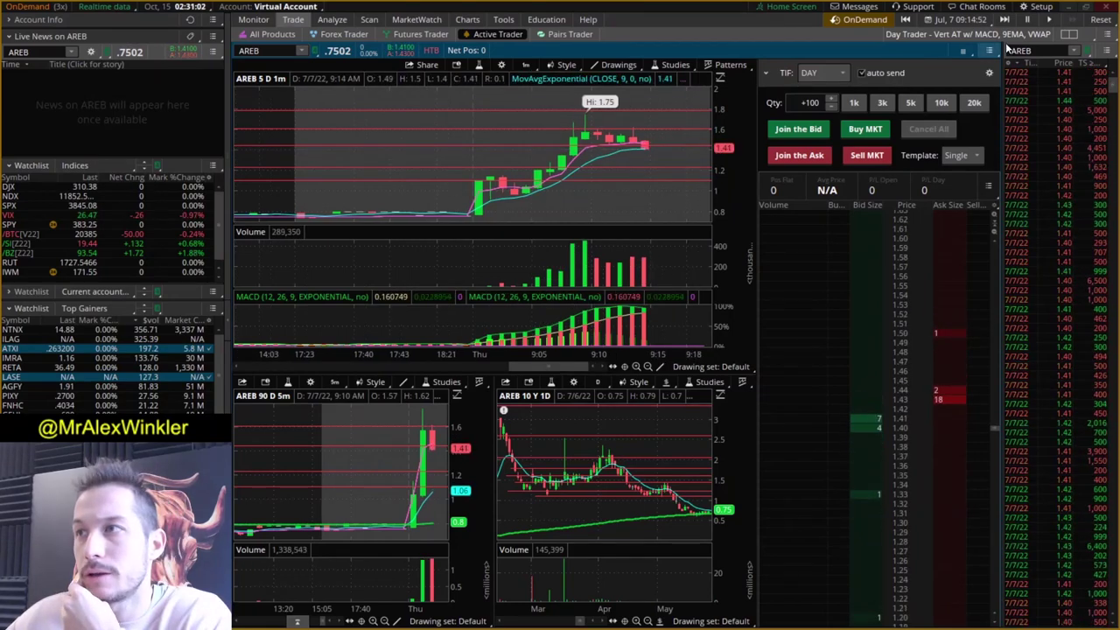
# Open the OnDemand date and time picker for July 7 and lower the replay time
pyautogui.click(952, 19)
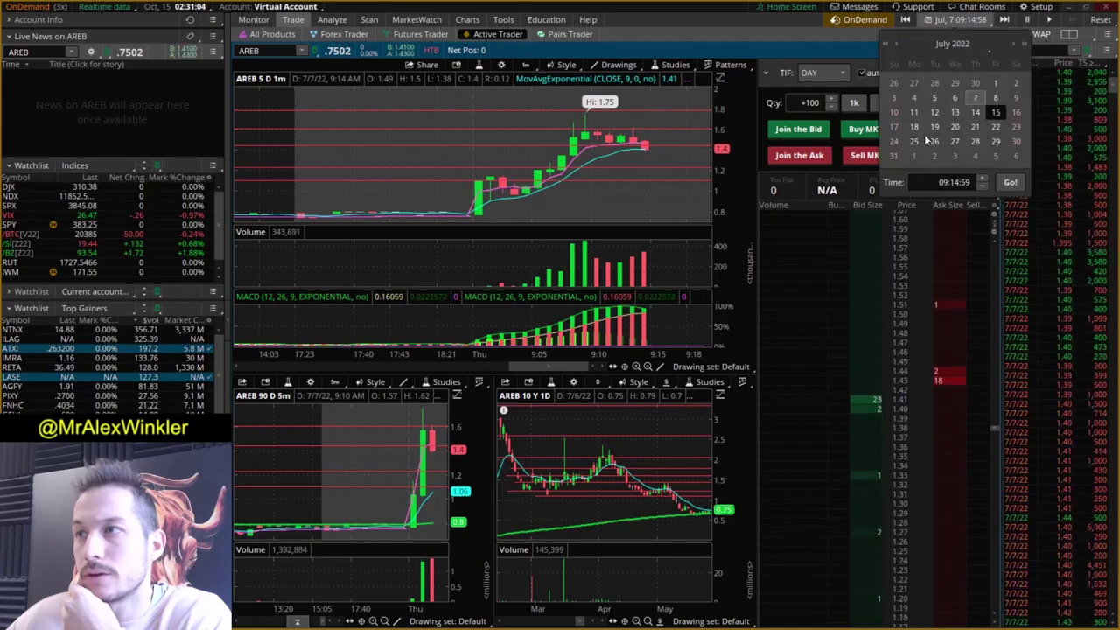
pyautogui.click(981, 186)
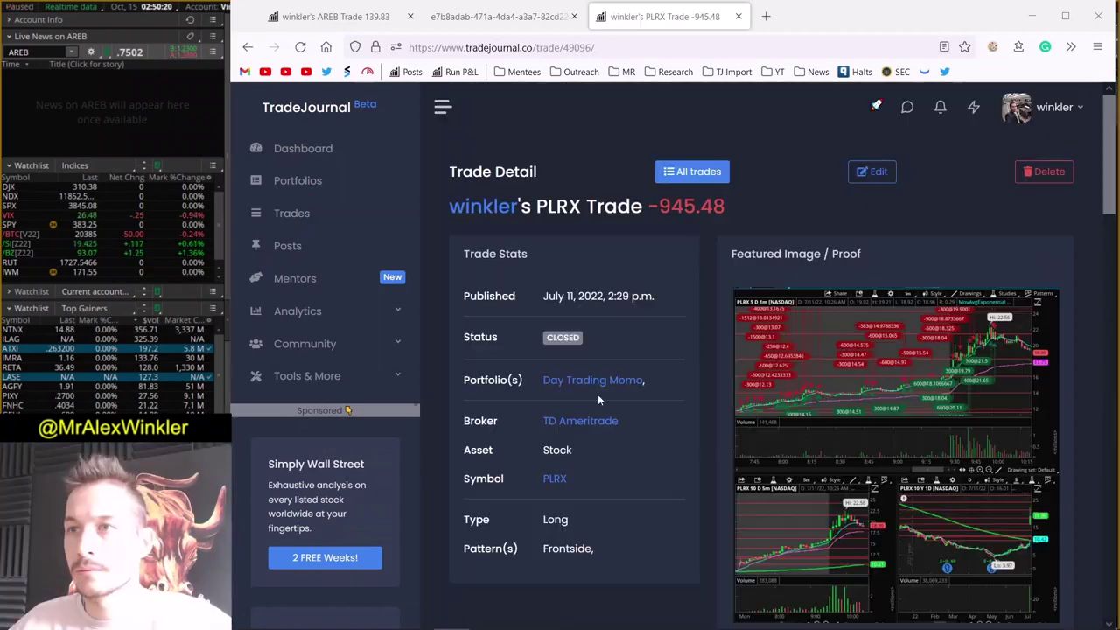
# Switch to TradeJournal, review the PLRX trade's transactions and select the first entry's timestamp, July 11, 2022 09:43:48
pyautogui.scroll(-10, 598, 394)
pyautogui.scroll(5, 709, 401)
pyautogui.click(497, 16)
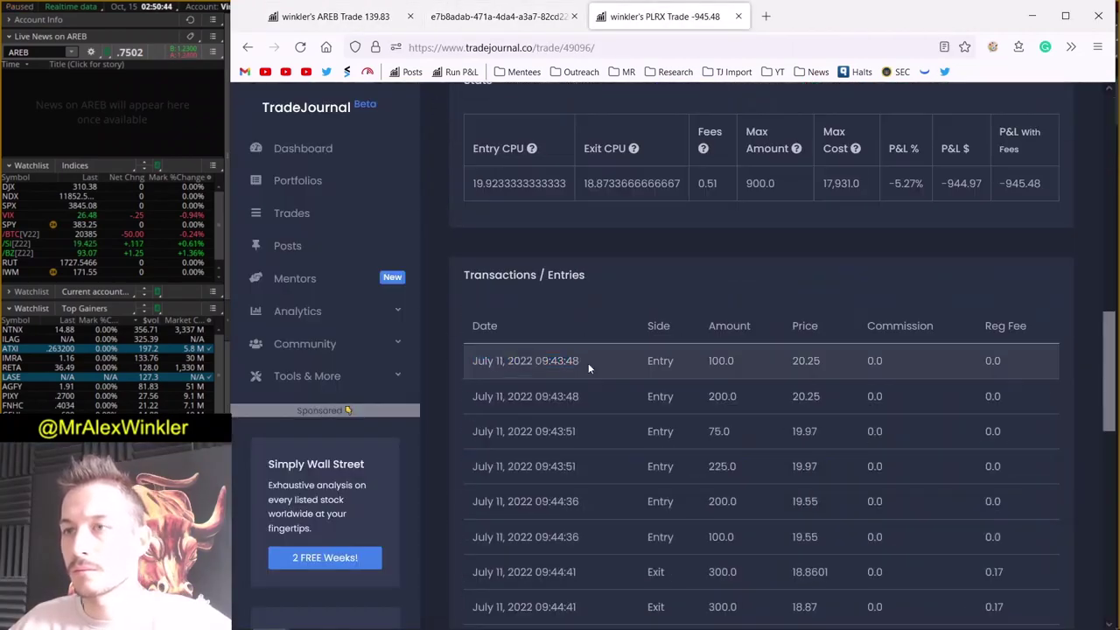
pyautogui.tripleClick(588, 363)
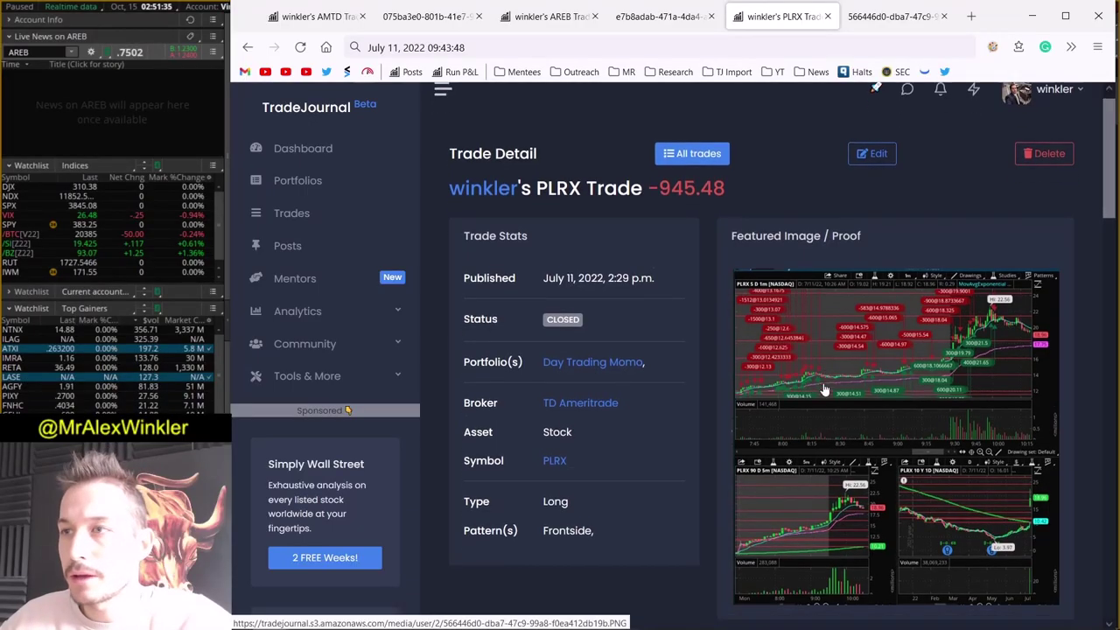
# Read the notes of the PLRX trade and of the AREB trade in TradeJournal
pyautogui.scroll(-5, 729, 316)
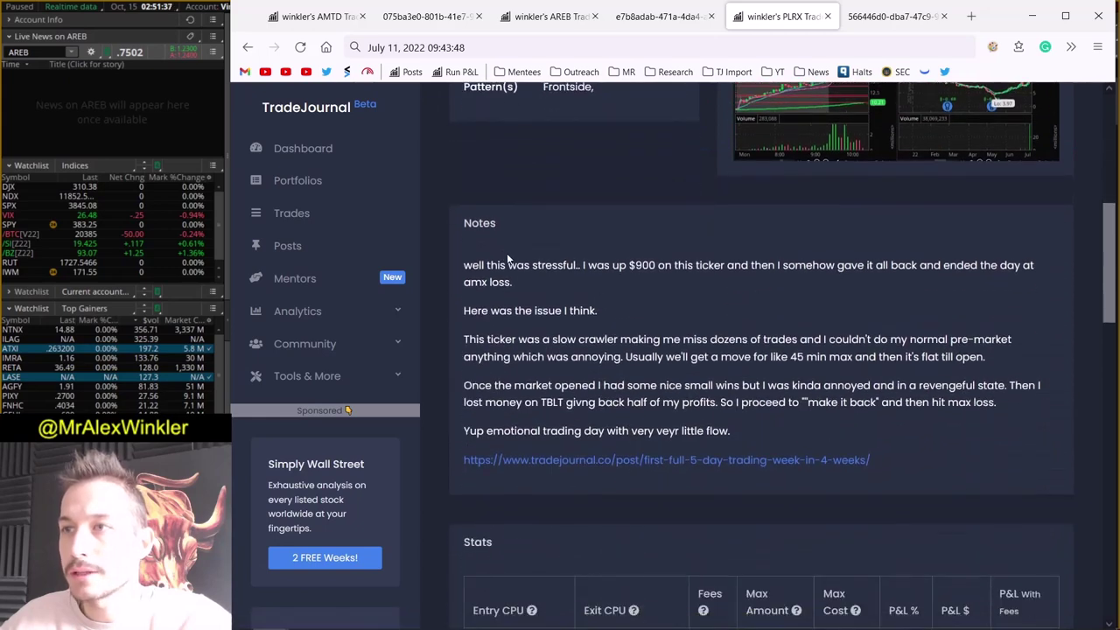
pyautogui.click(549, 17)
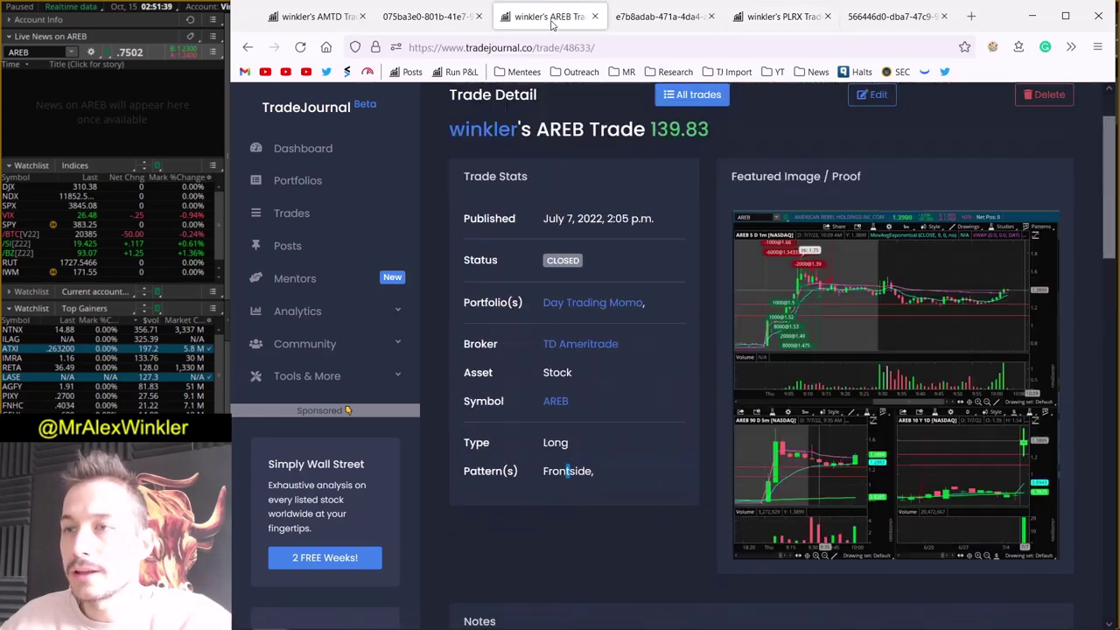
pyautogui.scroll(-4, 614, 234)
pyautogui.tripleClick(595, 278)
pyautogui.click(615, 238)
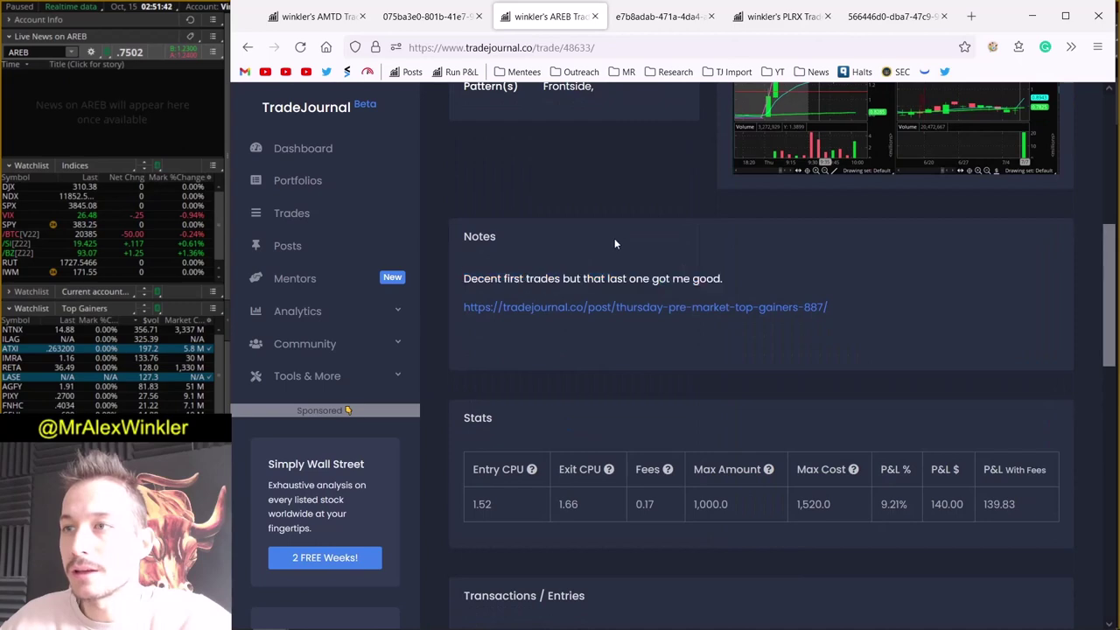
# Go over the AREB trade's note and return to its trade stats and featured chart image
pyautogui.scroll(1, 614, 245)
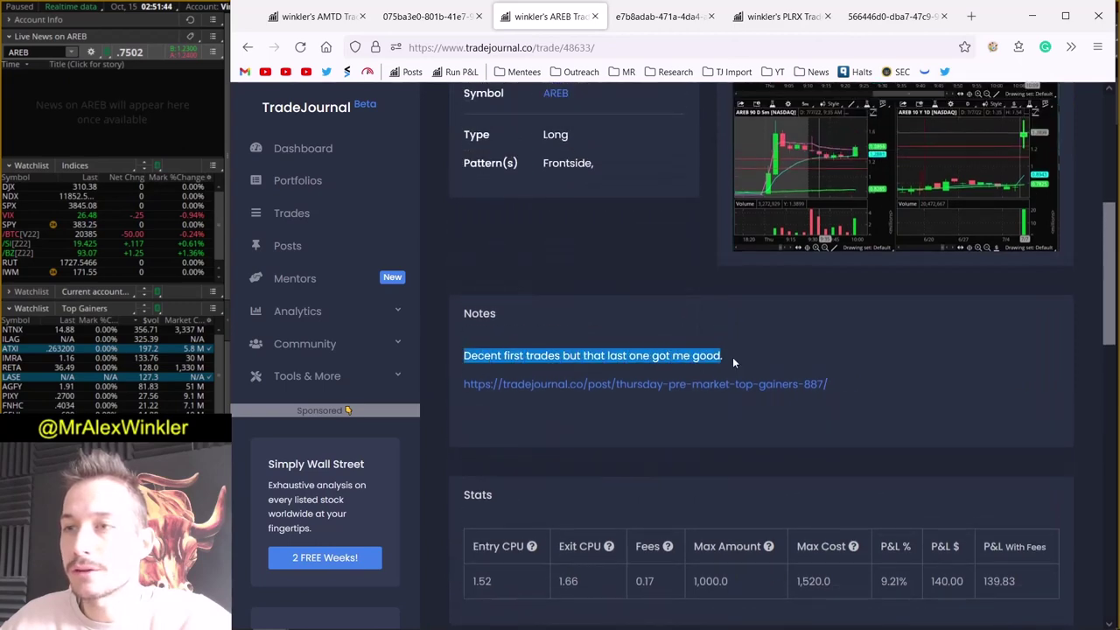
pyautogui.click(768, 334)
pyautogui.scroll(3, 771, 338)
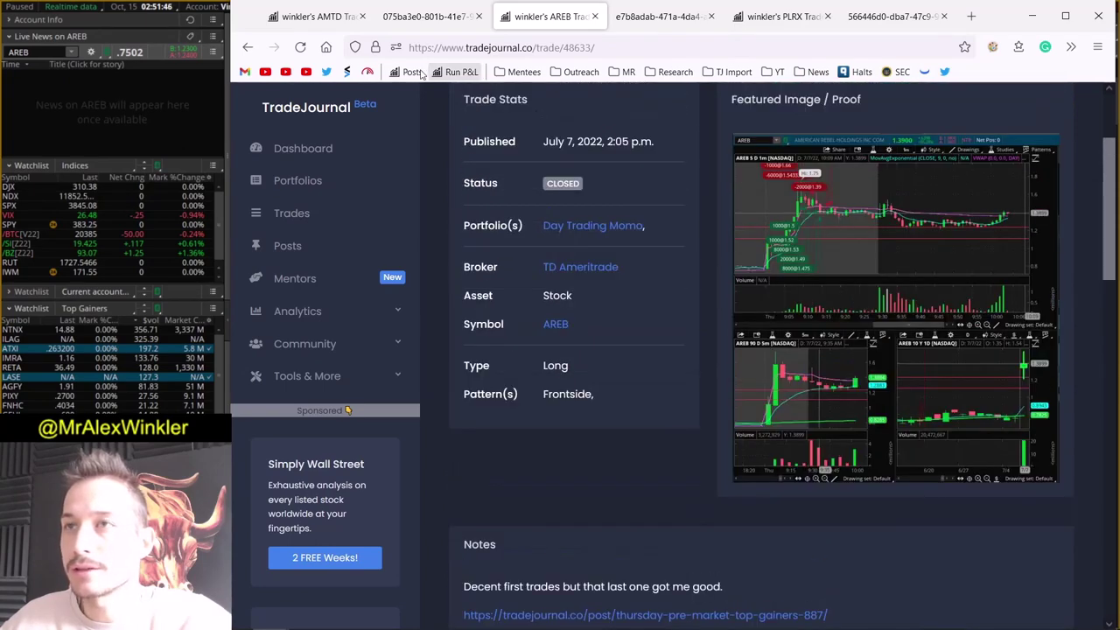
# Bring up the AMTD trade in TradeJournal and read its notes alongside its trade stats and featured chart image
pyautogui.hotkey('ctrl', '1')
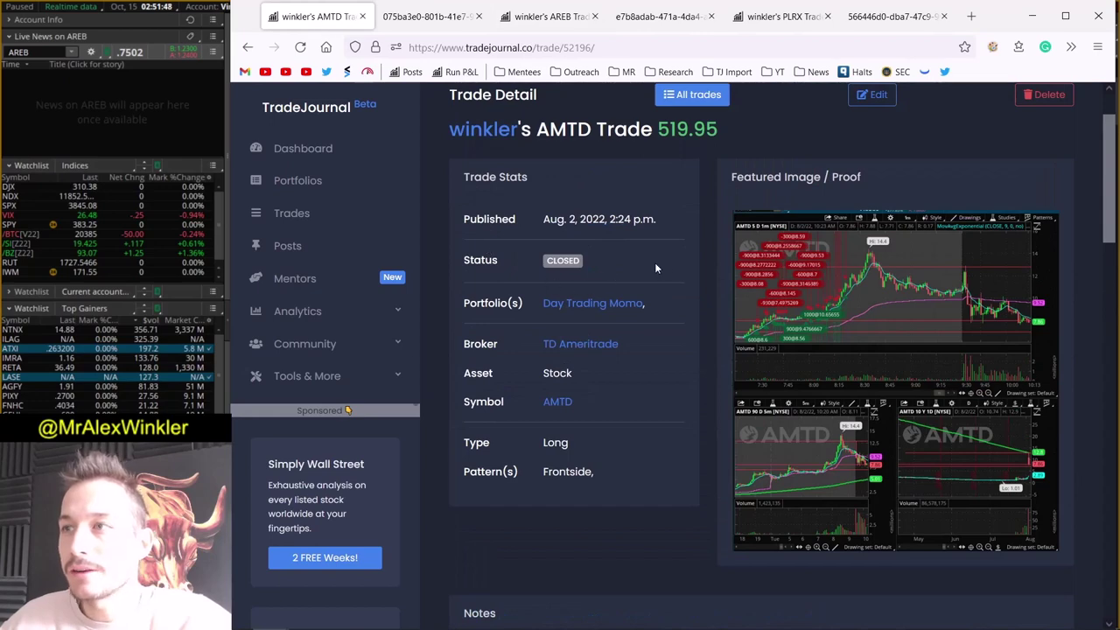
pyautogui.scroll(-1, 681, 259)
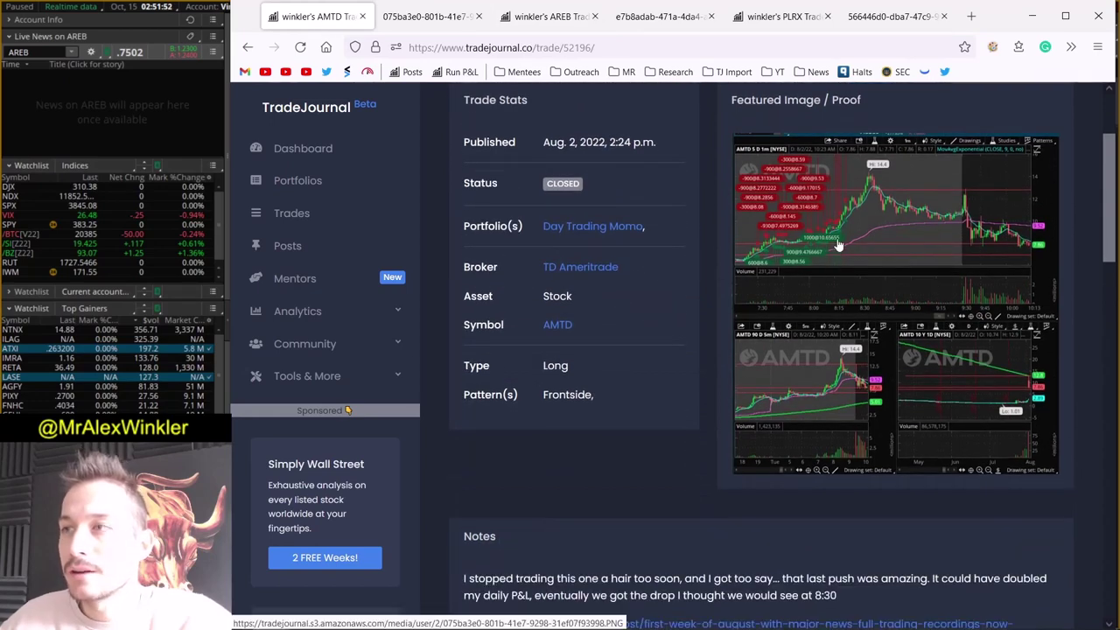
pyautogui.scroll(-2, 837, 246)
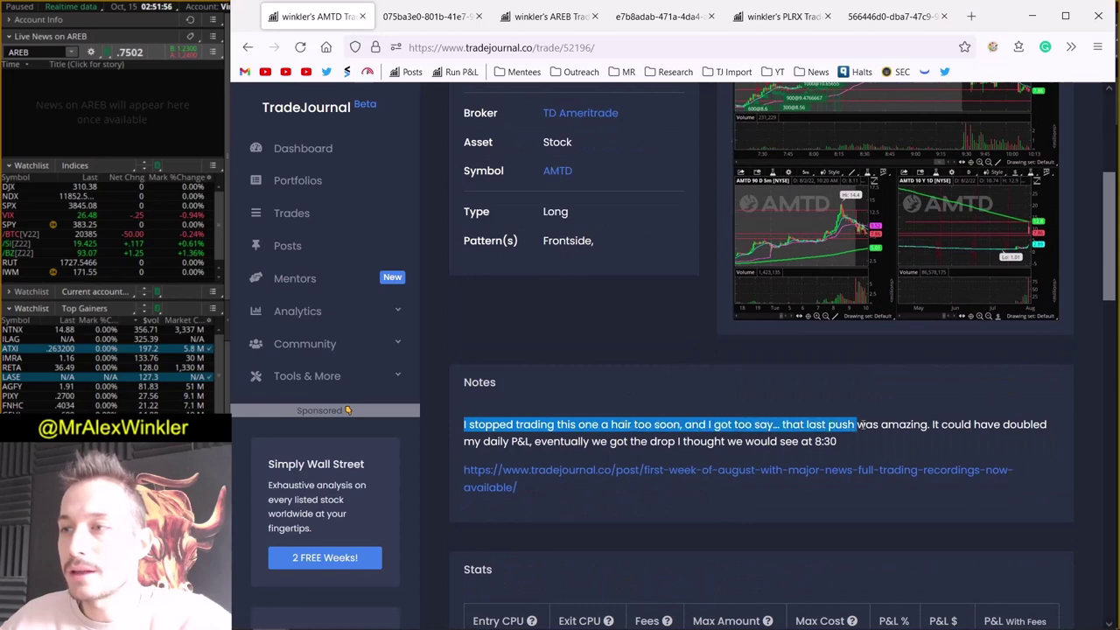
pyautogui.moveTo(602, 446); pyautogui.dragTo(563, 446)
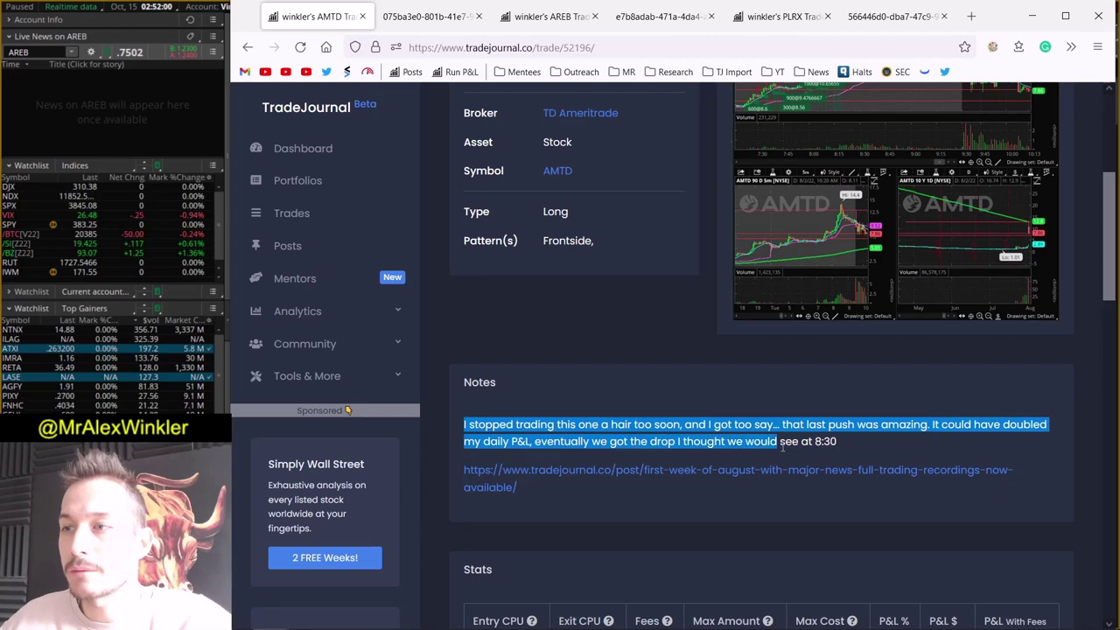
pyautogui.scroll(4, 626, 333)
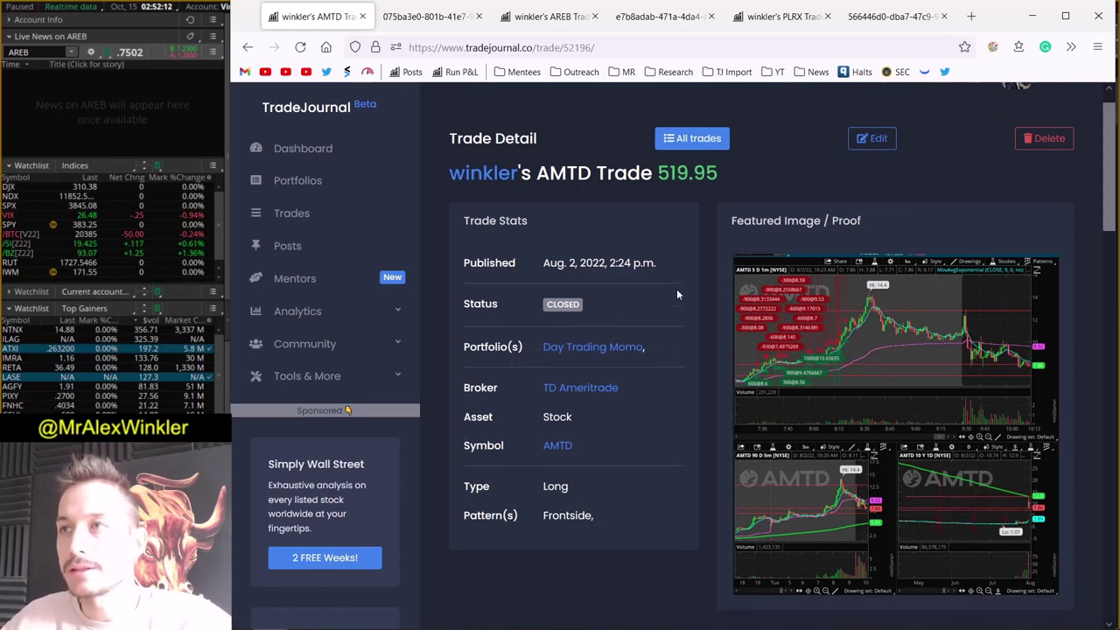
pyautogui.scroll(-4, 680, 295)
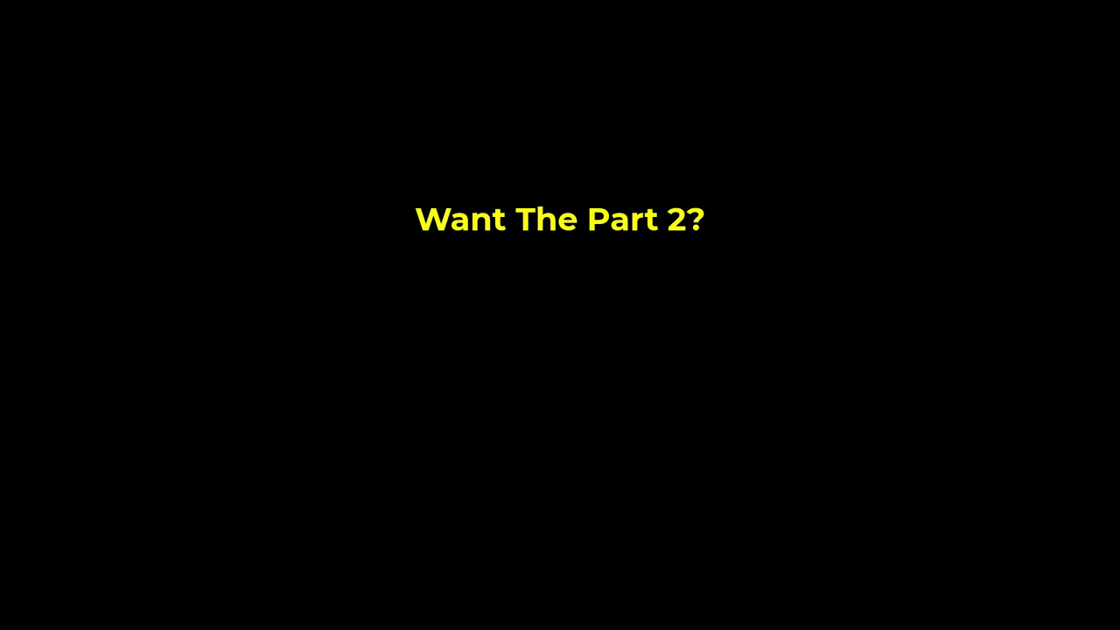